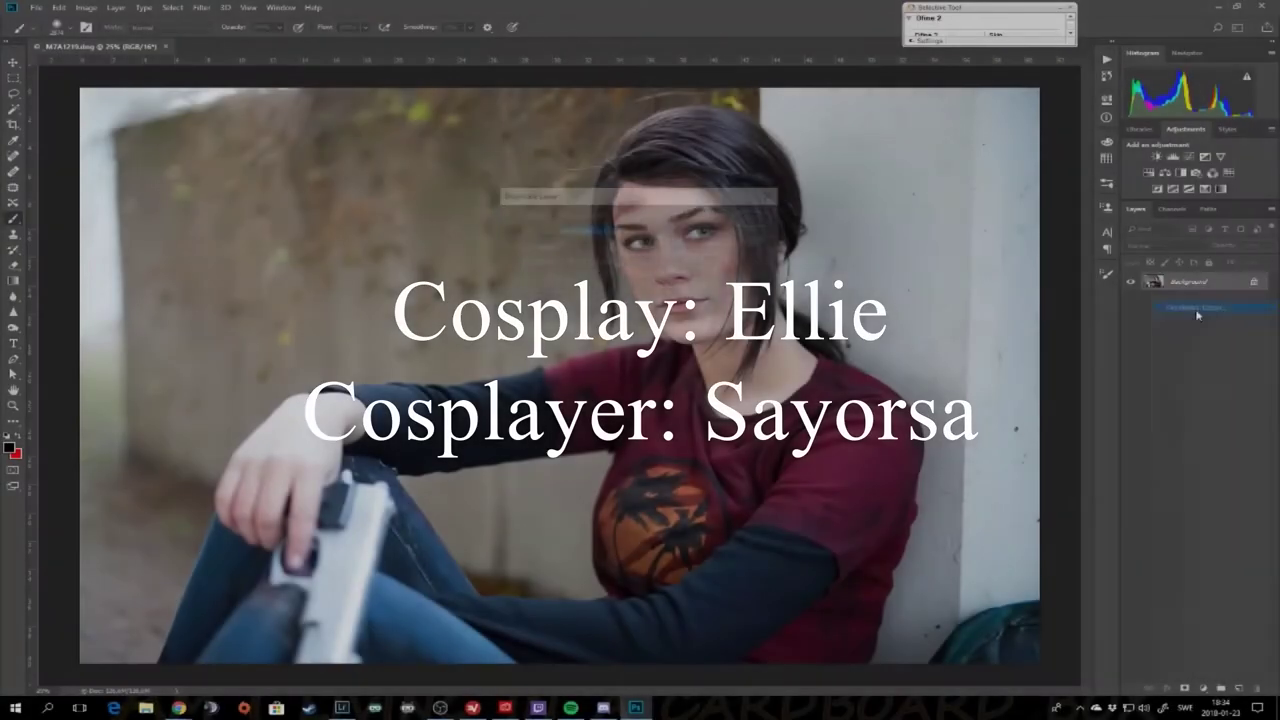
- Name the copy 'Skin color correction', then cool, darken and reduce contrast of Starting point in Camera Raw
type("Skin color correction")
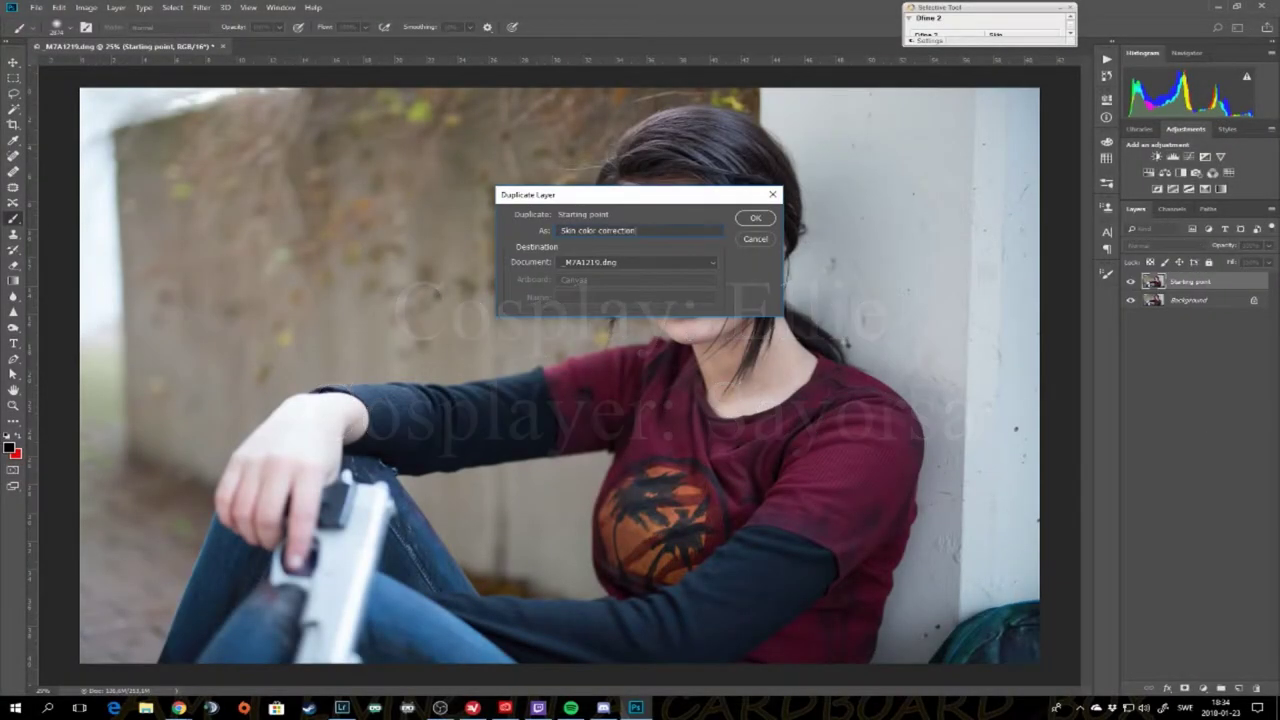
key("Return")
key("ctrl+shift+a")
left_click_drag(930, 189, 911, 189)
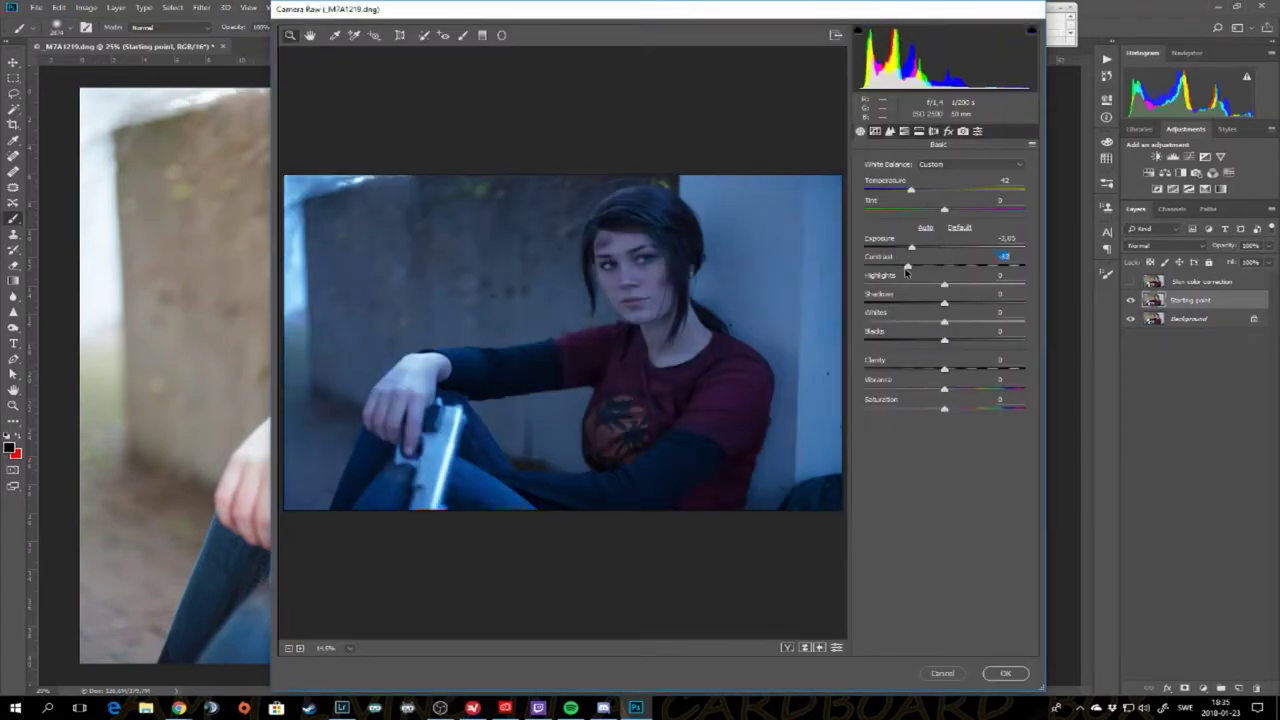
left_click_drag(944, 247, 899, 247)
mouse_move(944, 265)
left_mouse_down()
mouse_move(878, 265)
mouse_move(975, 287)
left_mouse_up()
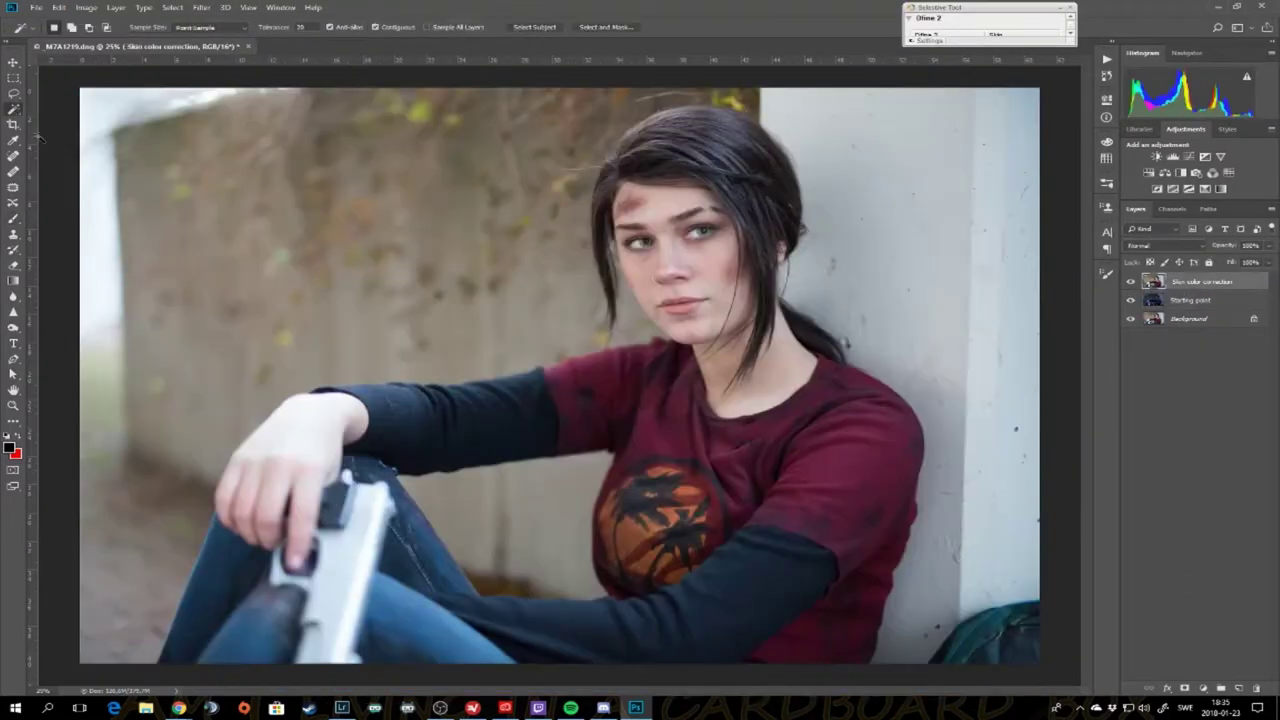
- Mask the cosplayer with Select Subject and refine the hair edge near the eye
left_click(540, 27)
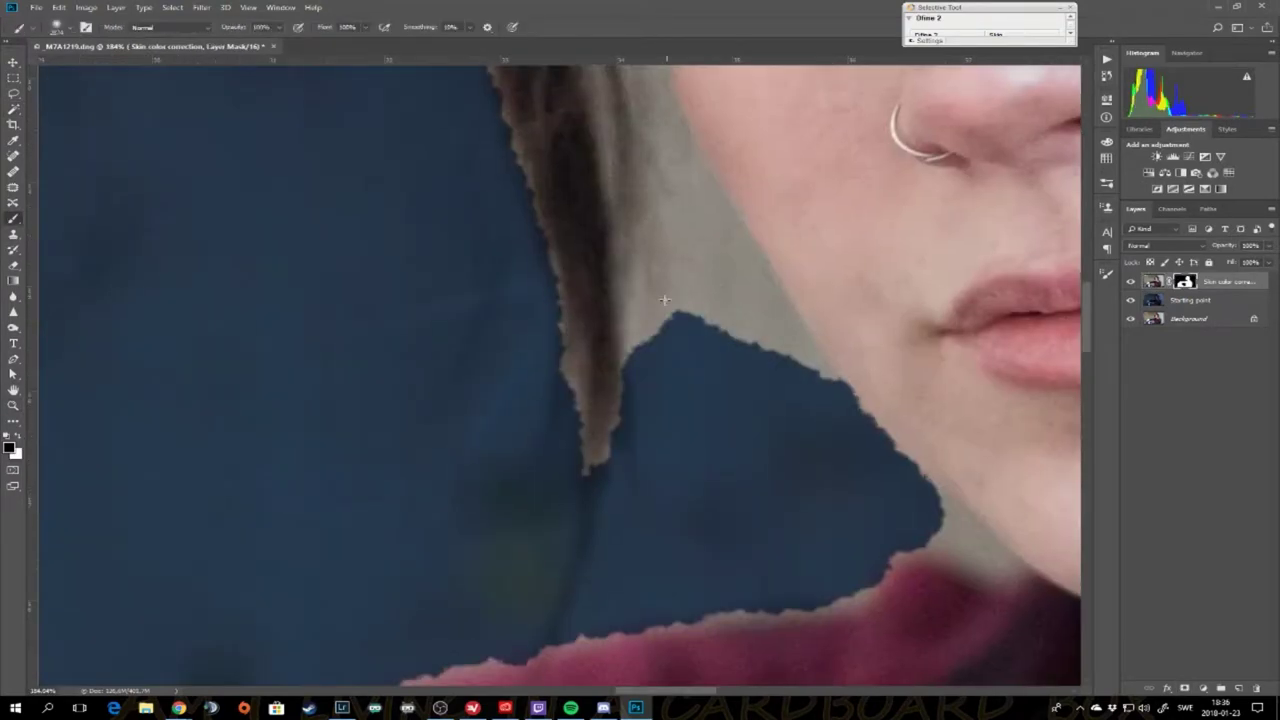
left_click_drag(700, 250, 748, 286)
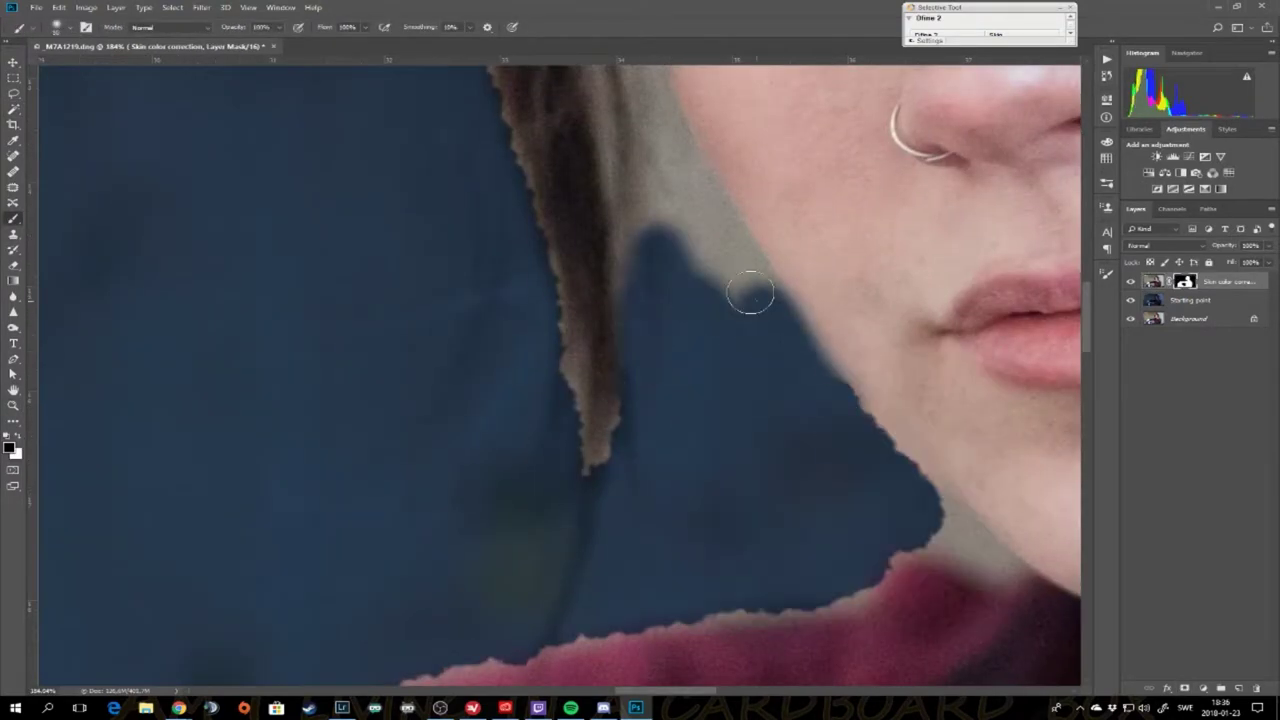
scroll(748, 286, "up", 3)
scroll(748, 286, "up", 3)
left_click_drag(620, 500, 585, 347)
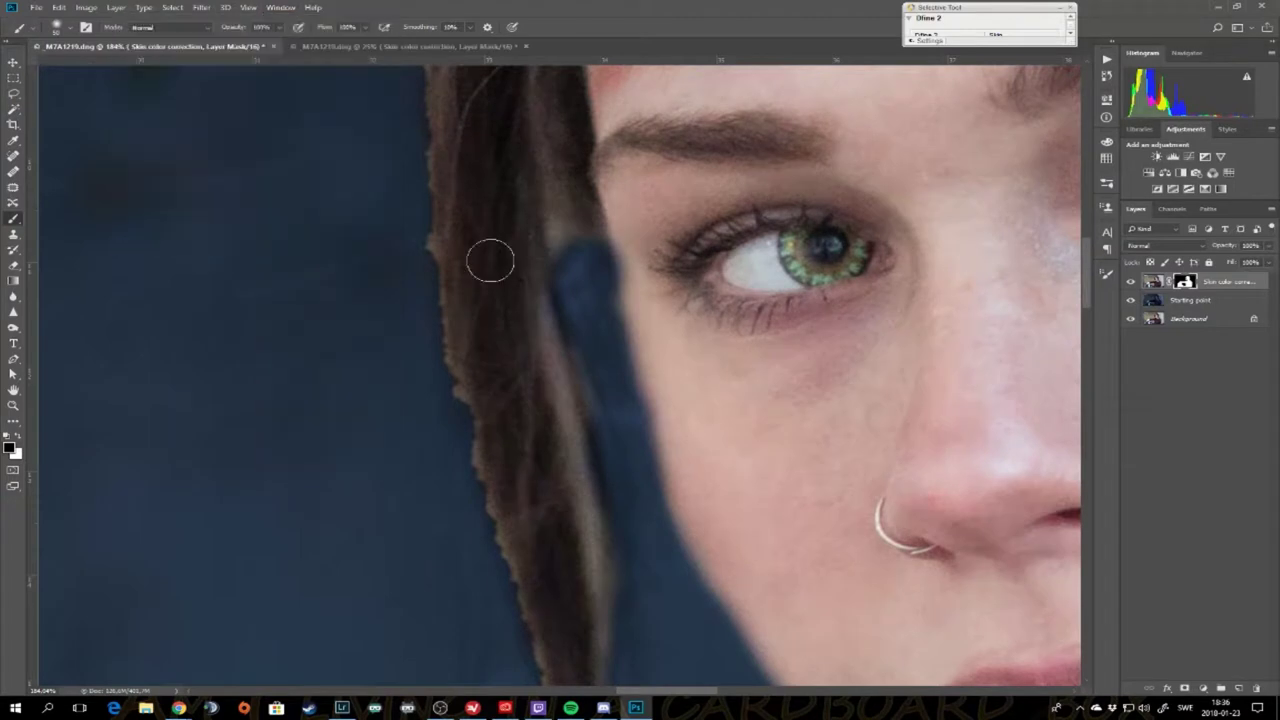
key("ctrl+z")
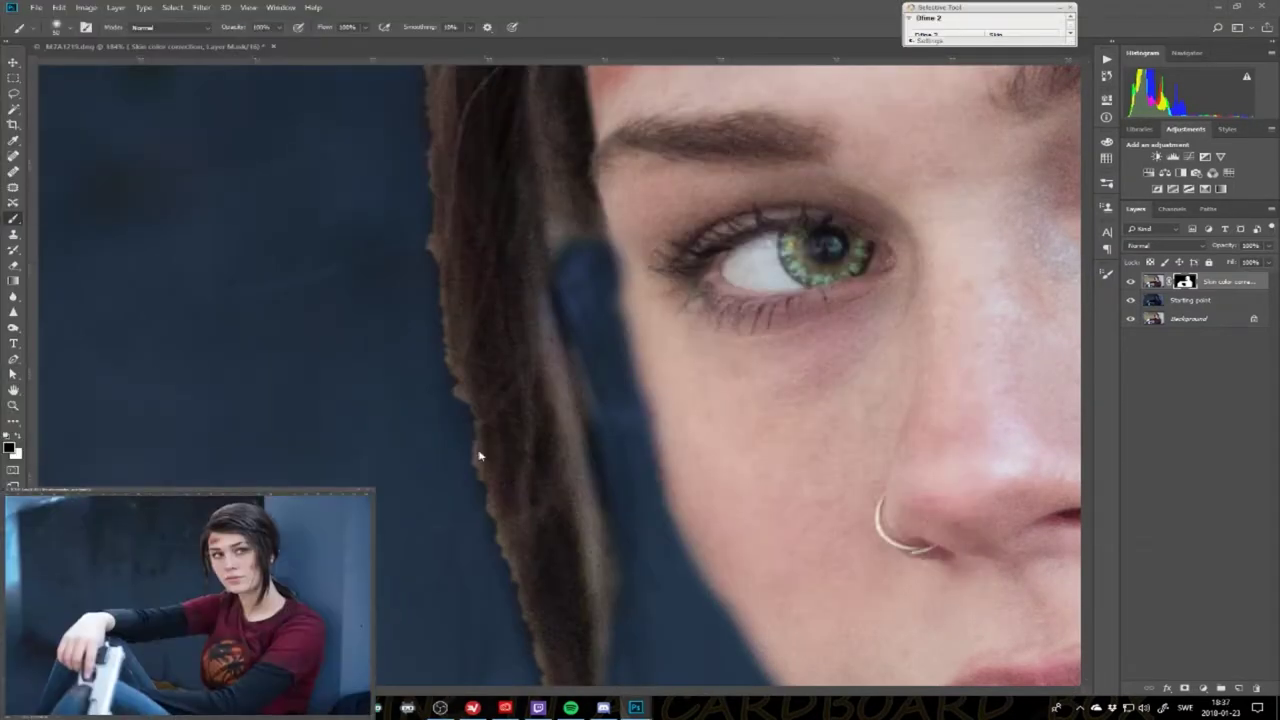
left_click_drag(700, 450, 655, 190)
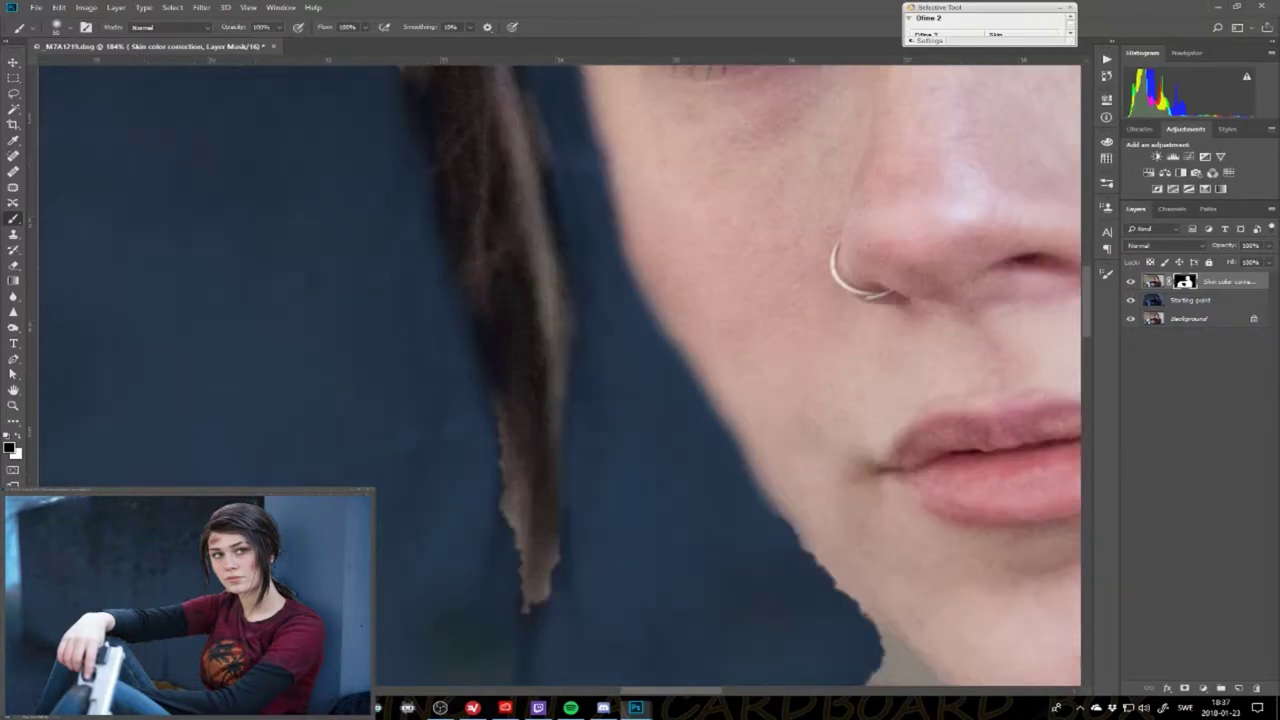
- Work down the figure's mask edges and paint out the orange patch beside the jeans
scroll(528, 149, "up", 5)
scroll(369, 206, "up", 5)
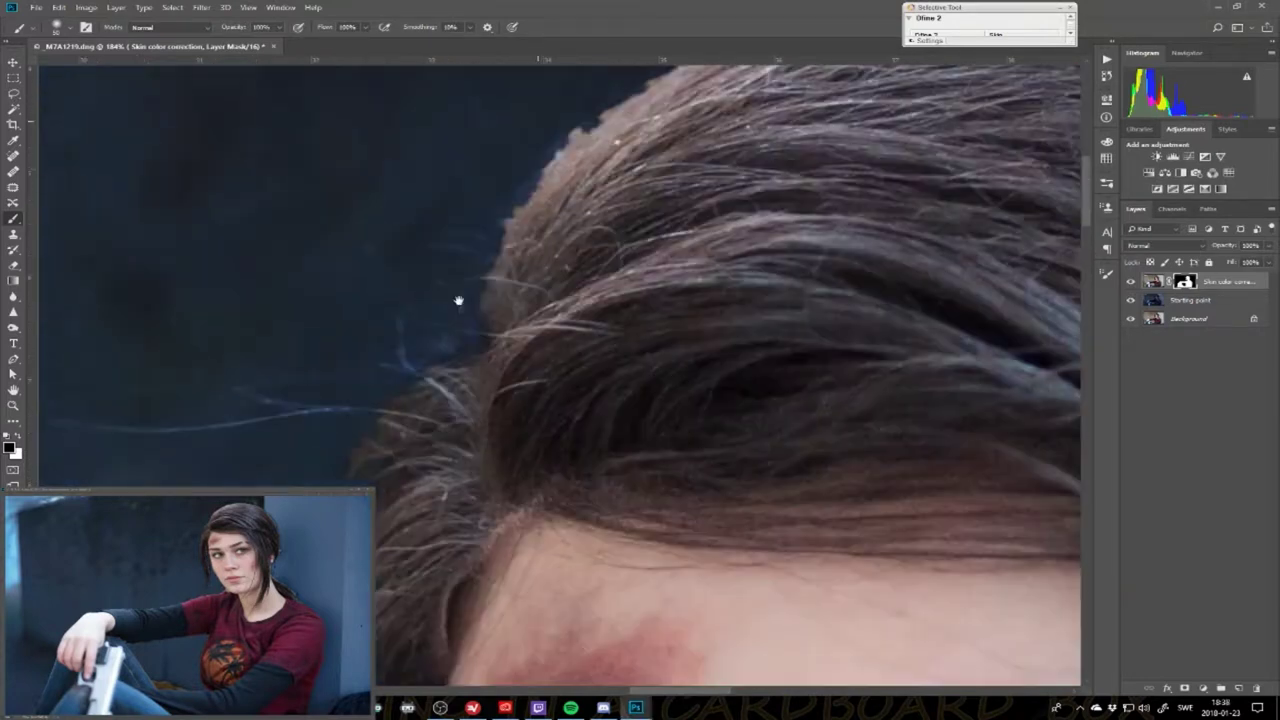
scroll(457, 294, "up", 5)
scroll(846, 400, "right", 5)
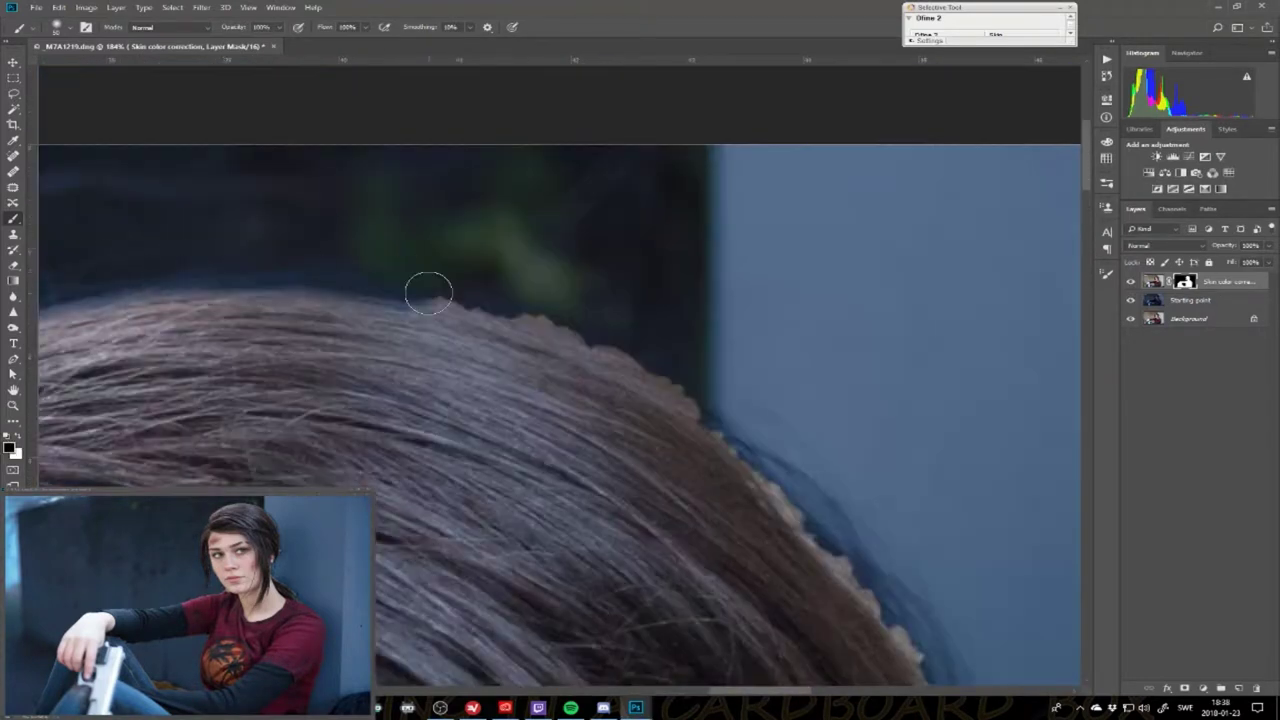
scroll(662, 356, "right", 3)
scroll(662, 356, "down", 3)
scroll(494, 249, "down", 5)
scroll(489, 257, "down", 5)
scroll(263, 423, "down", 5)
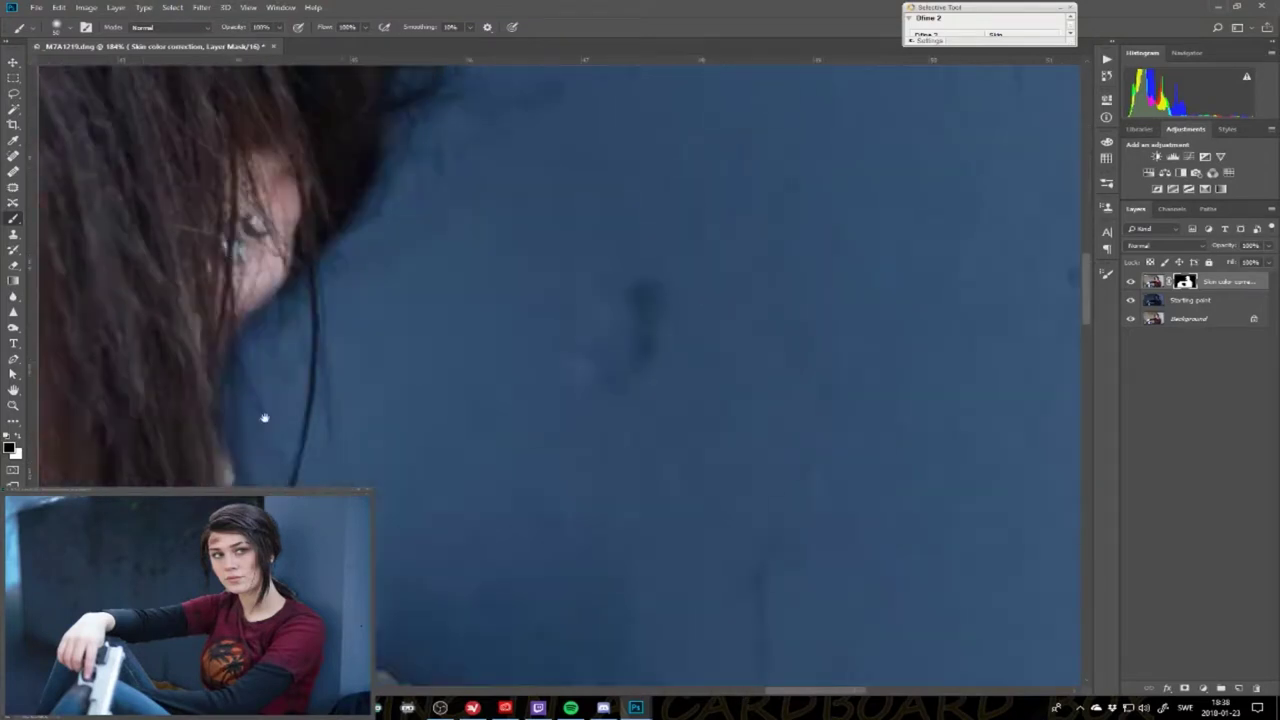
scroll(138, 230, "down", 3)
scroll(597, 603, "down", 5)
scroll(534, 471, "down", 5)
scroll(737, 597, "down", 5)
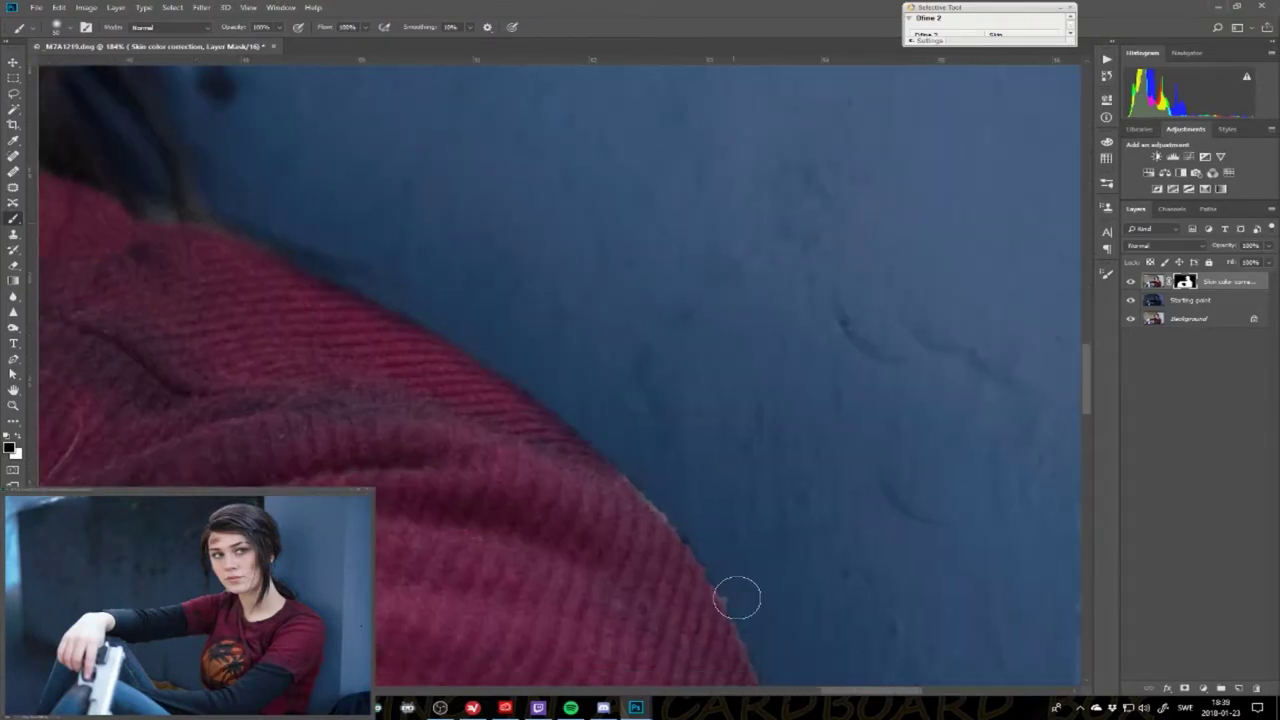
scroll(593, 600, "right", 5)
scroll(509, 657, "down", 5)
scroll(463, 591, "down", 5)
scroll(394, 351, "down", 5)
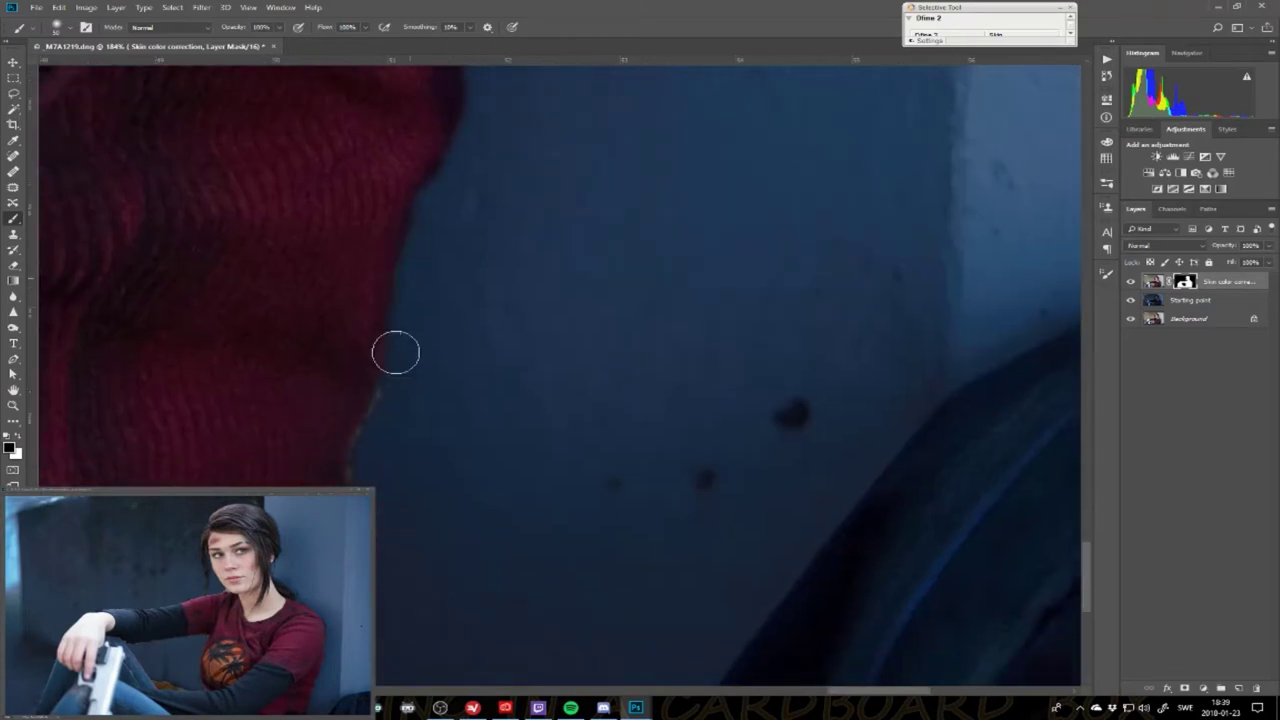
scroll(320, 371, "down", 5)
scroll(320, 371, "down", 2)
scroll(837, 380, "down", 5)
scroll(694, 209, "down", 5)
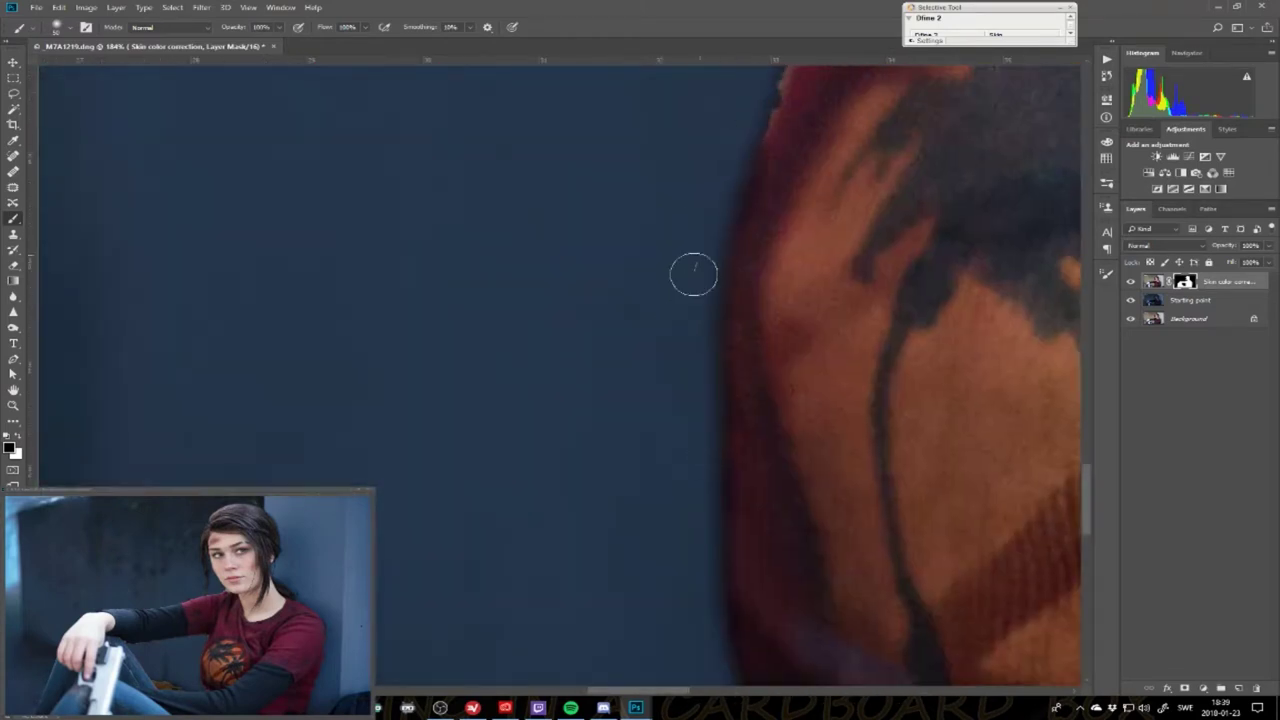
scroll(691, 274, "down", 5)
scroll(677, 282, "left", 5)
scroll(469, 286, "up", 3)
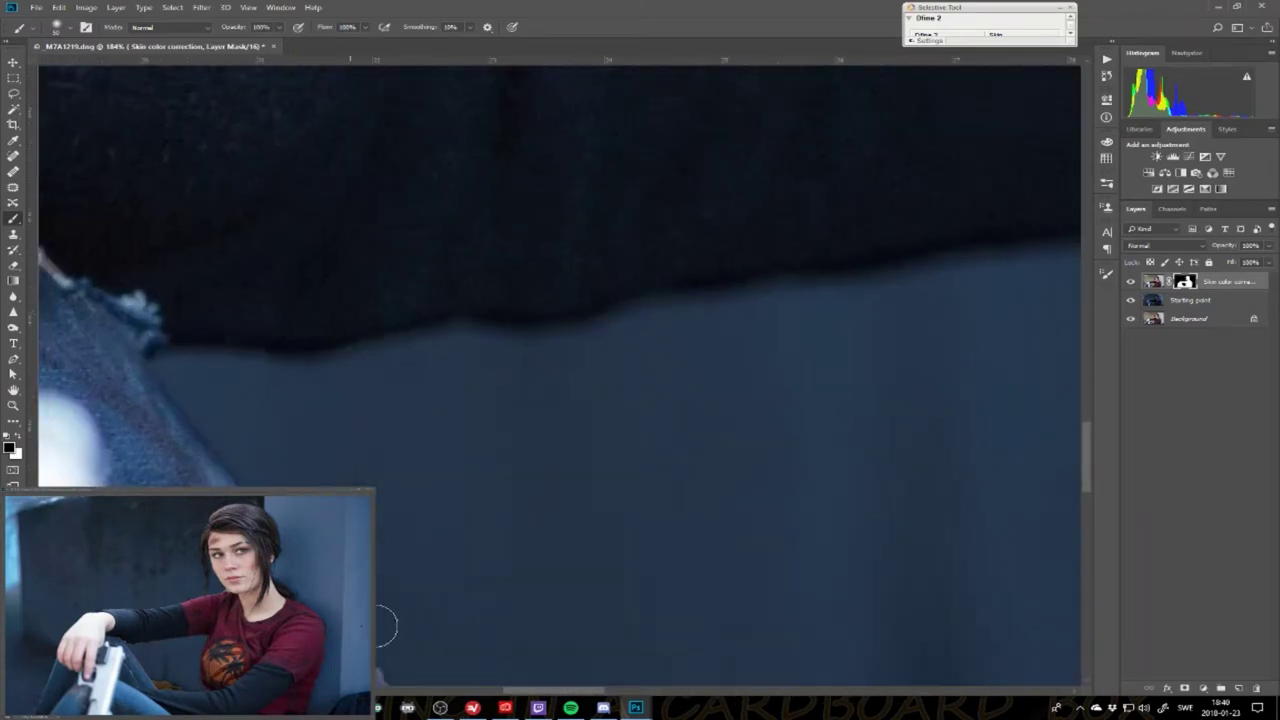
scroll(383, 627, "up", 5)
mouse_move(409, 374)
left_mouse_down()
mouse_move(723, 577)
mouse_move(460, 483)
mouse_move(634, 308)
left_mouse_up()
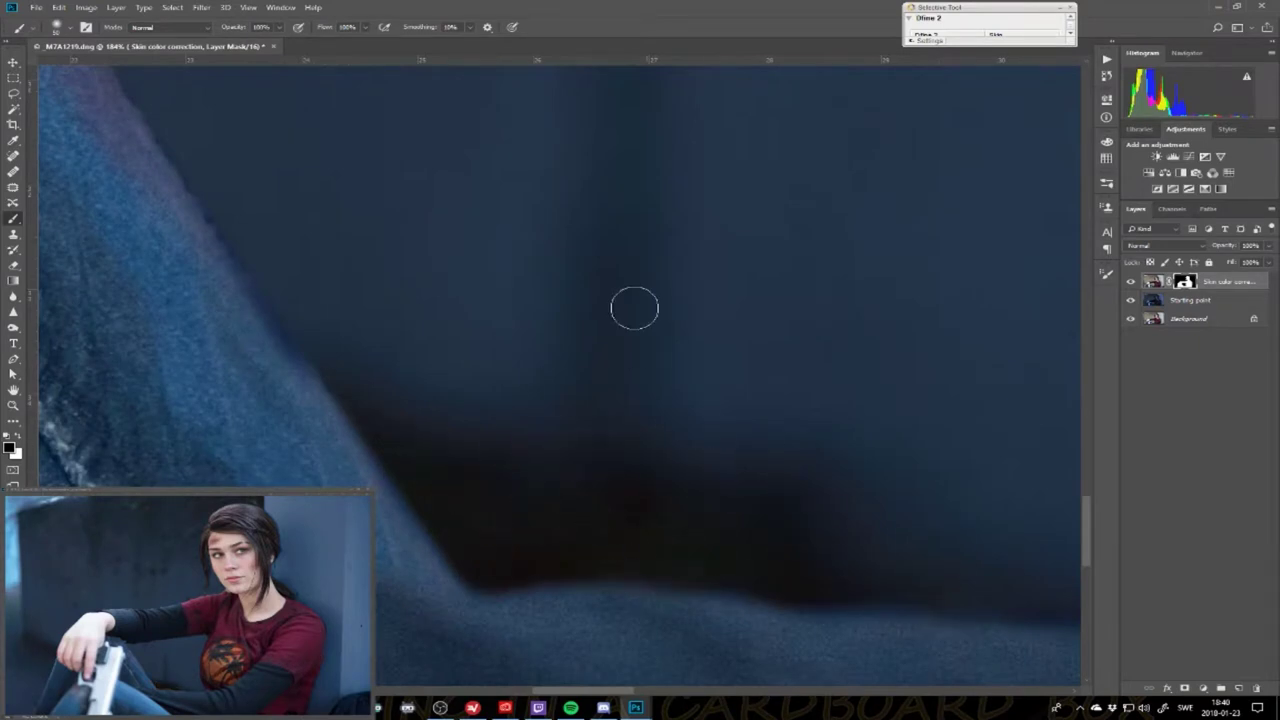
- Check the remaining mask edges, then fit the whole photo in the window
scroll(634, 308, "up", 5)
scroll(751, 266, "left", 3)
scroll(809, 400, "left", 3)
scroll(657, 454, "up", 2)
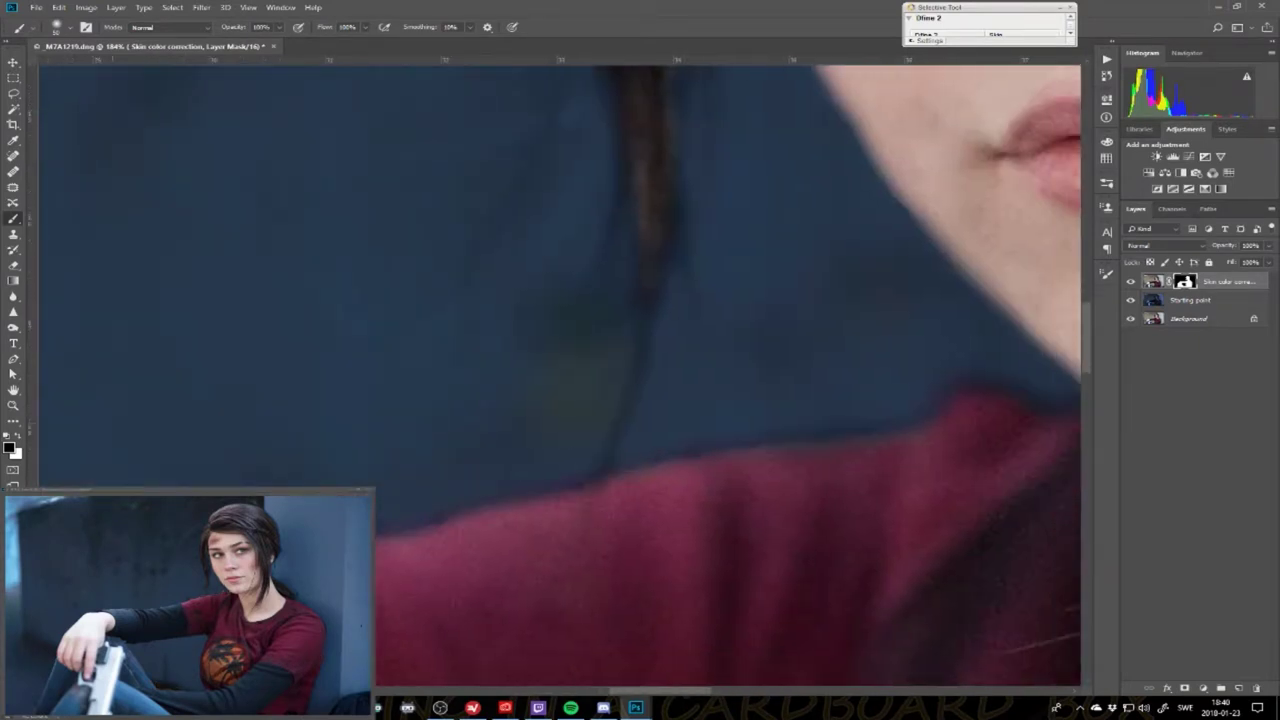
scroll(652, 449, "down", 5)
scroll(563, 397, "down", 1)
scroll(523, 451, "left", 5)
scroll(480, 521, "left", 3)
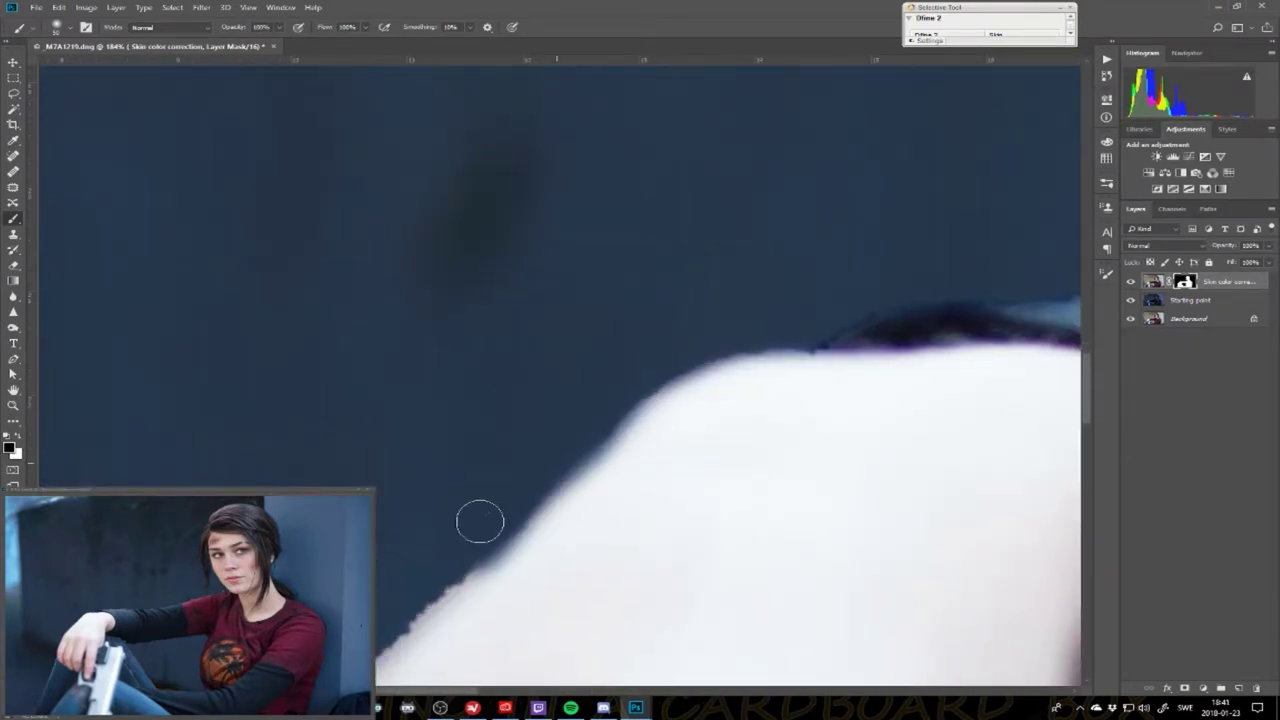
scroll(689, 451, "left", 3)
scroll(740, 449, "left", 3)
scroll(717, 420, "down", 3)
scroll(733, 275, "down", 3)
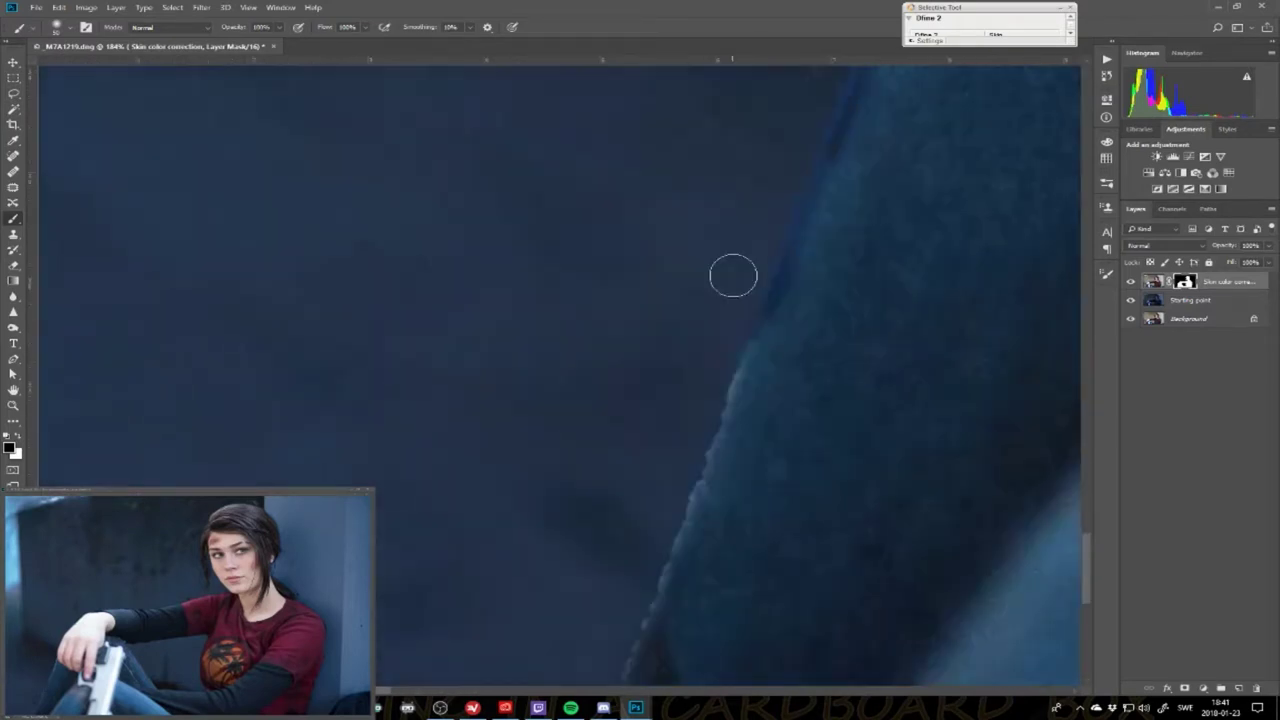
key("z")
right_click(512, 236)
left_click(540, 241)
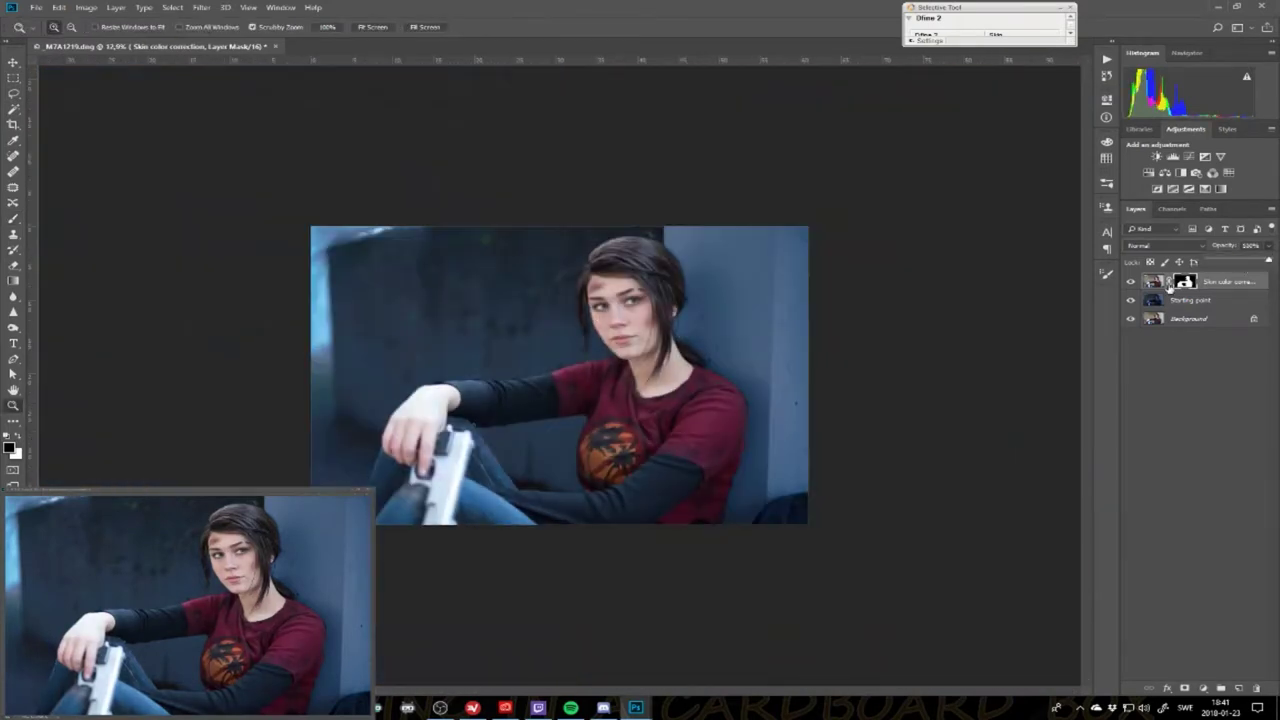
- Review the Camera Raw settings and set up a brush for mask painting
double_click(1167, 285)
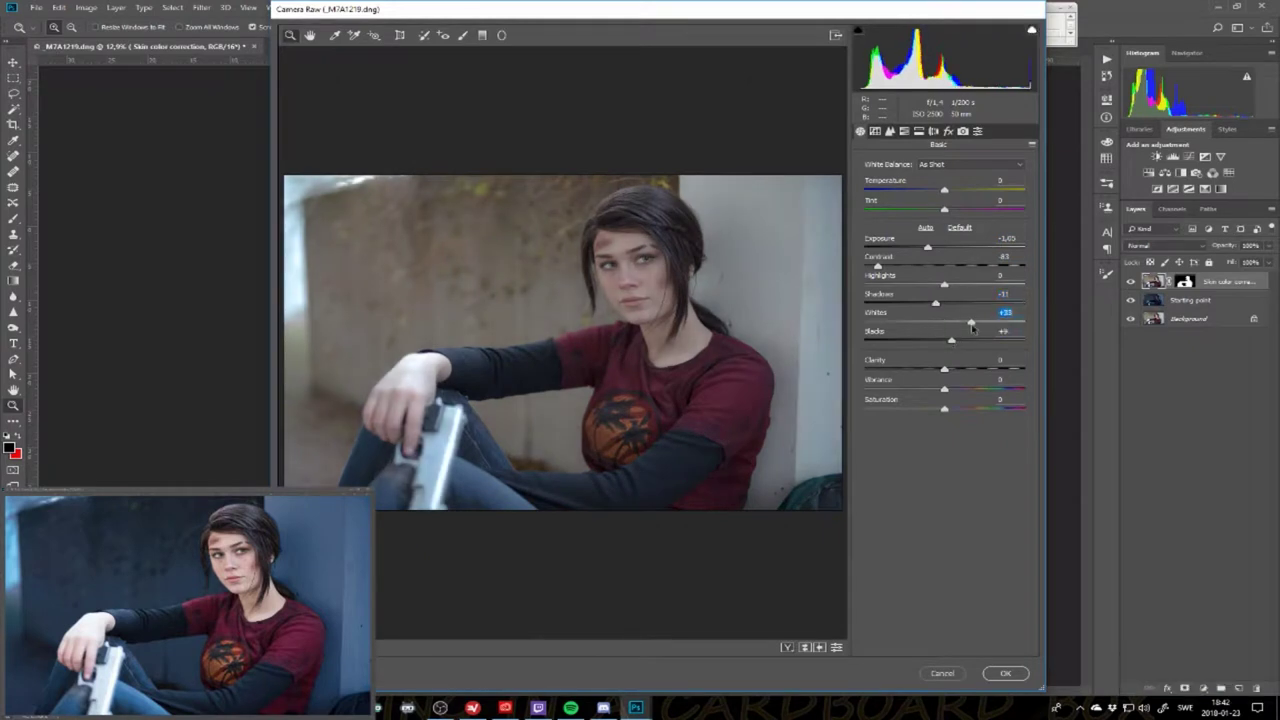
left_click(1005, 673)
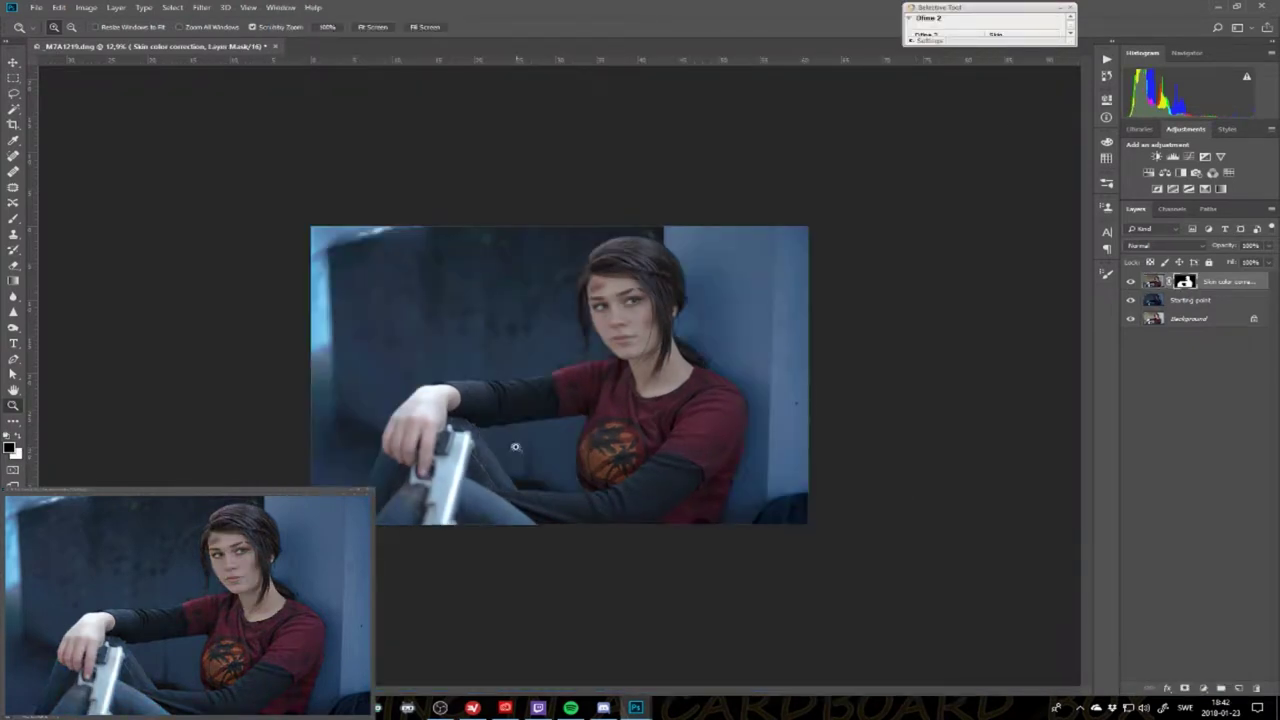
left_click(16, 222)
right_click(760, 370)
left_click(1106, 75)
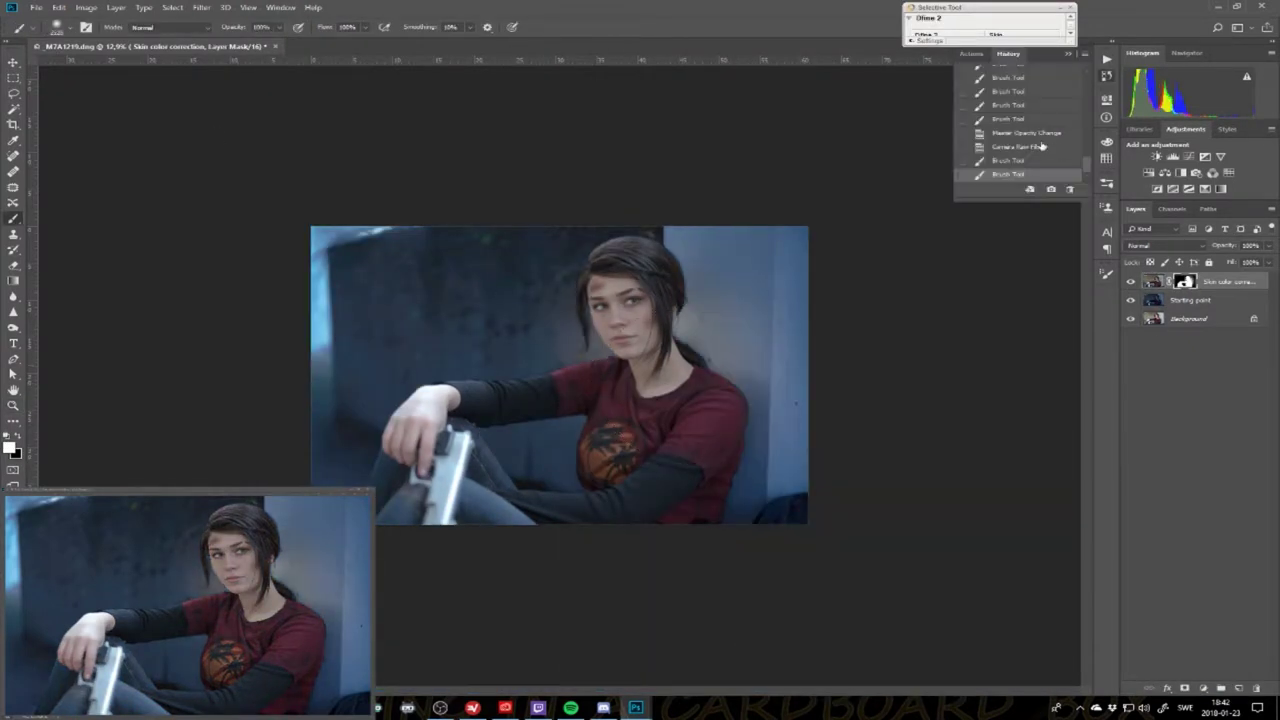
- Duplicate the Skin color correction layer and paint its mask to brighten the right-side wall
key("ctrl+j")
left_click_drag(770, 280, 686, 471)
left_click_drag(720, 250, 720, 370)
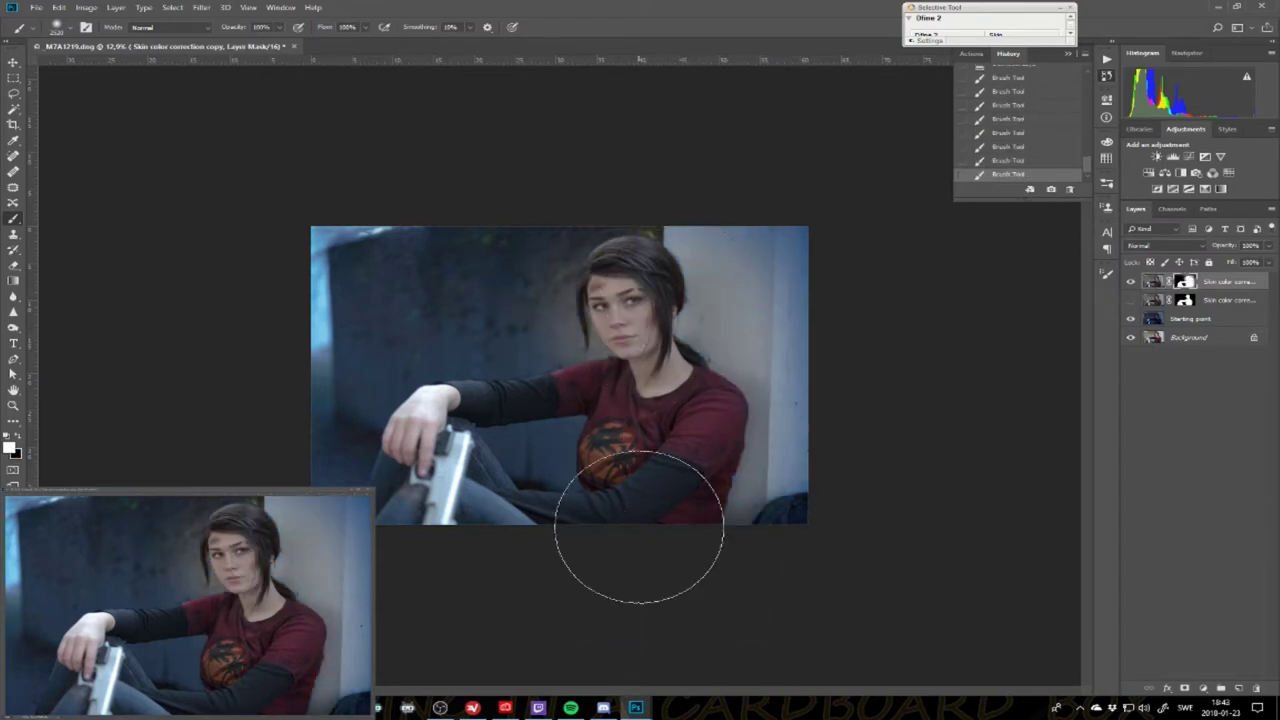
- Paint the correction mask over the cheek with a smaller brush, then view the whole photo
key("bracketleft")
key("bracketleft")
key("bracketleft")
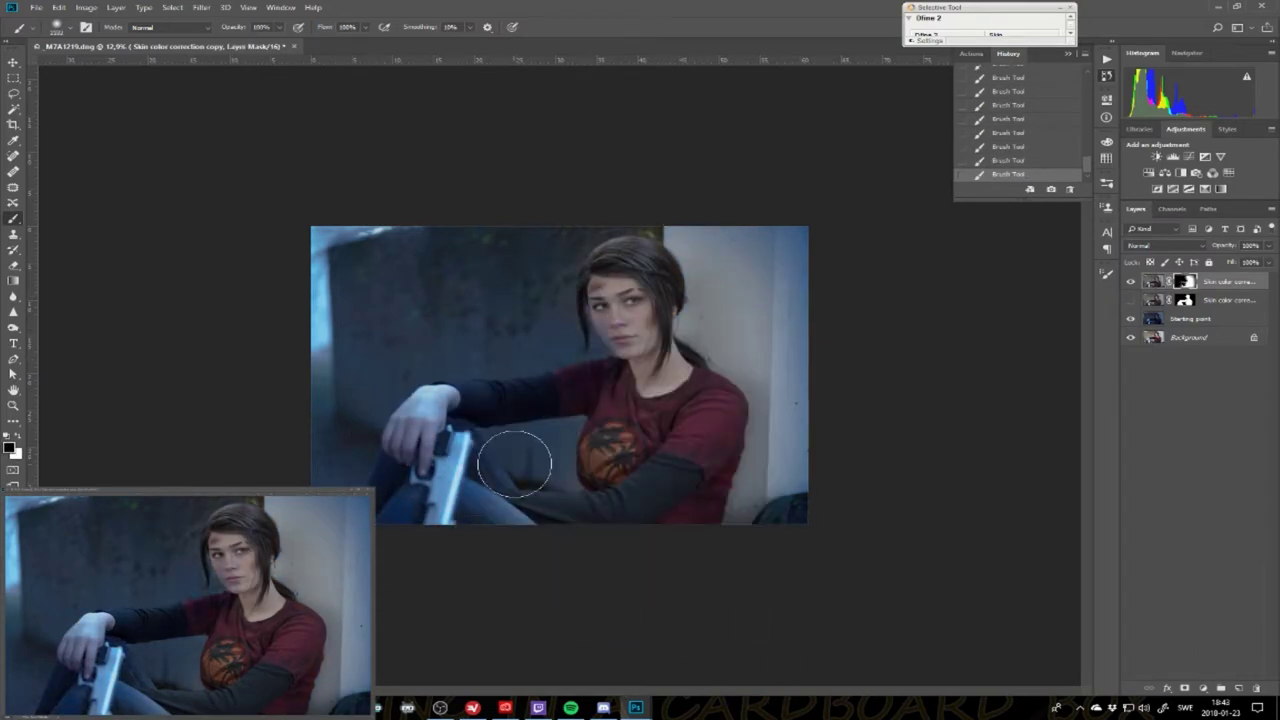
scroll(728, 620, "up", 10)
right_click(460, 405)
key("Escape")
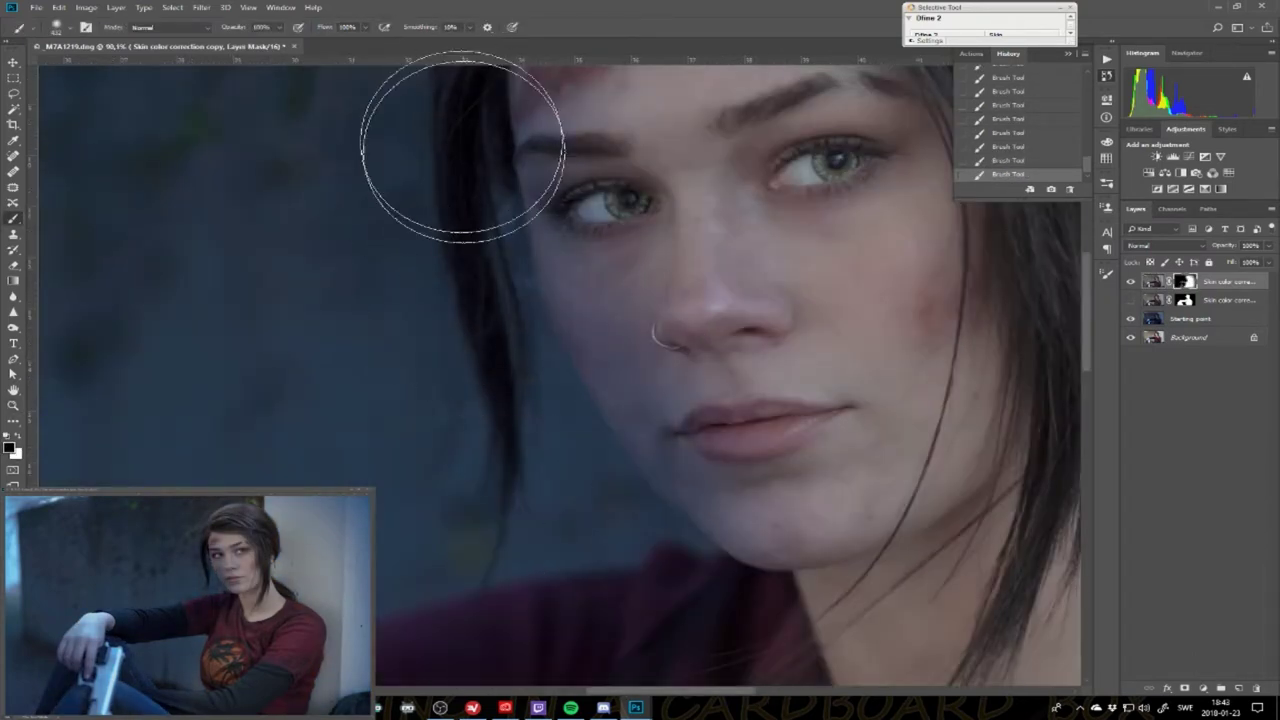
scroll(533, 446, "up", 3)
scroll(586, 580, "down", 3)
scroll(566, 386, "down", 4)
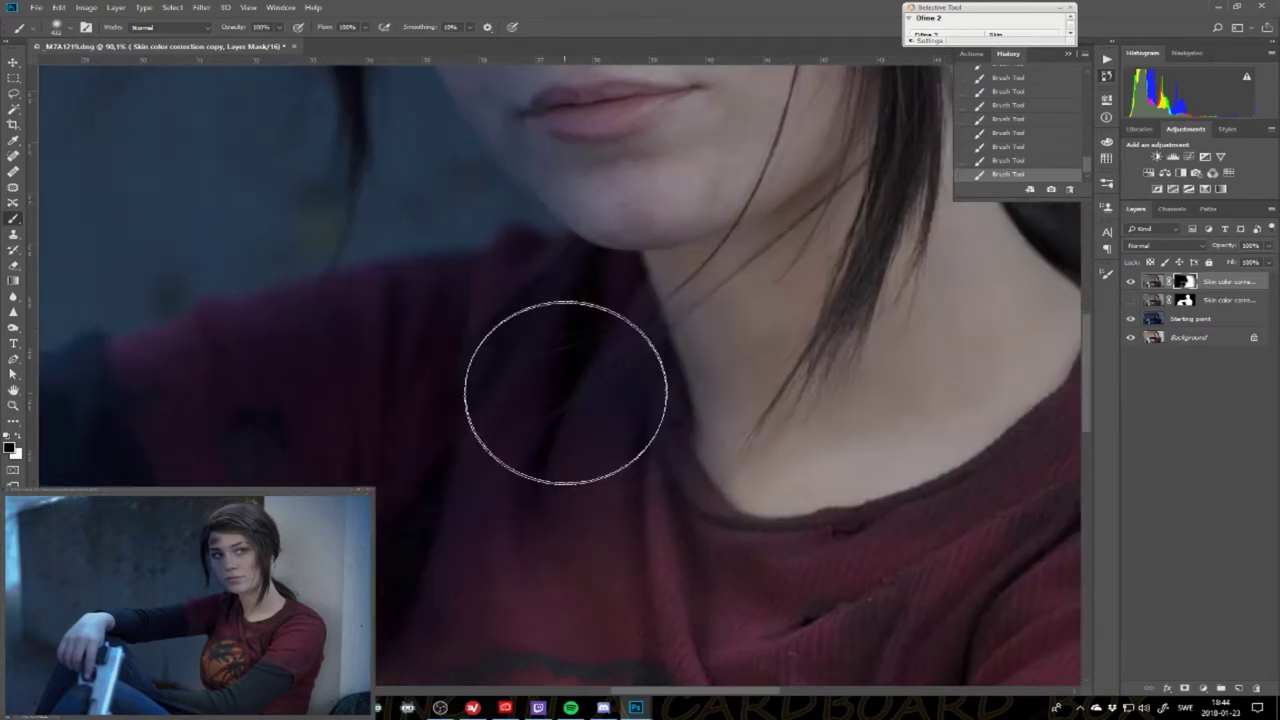
scroll(494, 264, "down", 3)
scroll(494, 264, "down", 3)
scroll(430, 403, "left", 5)
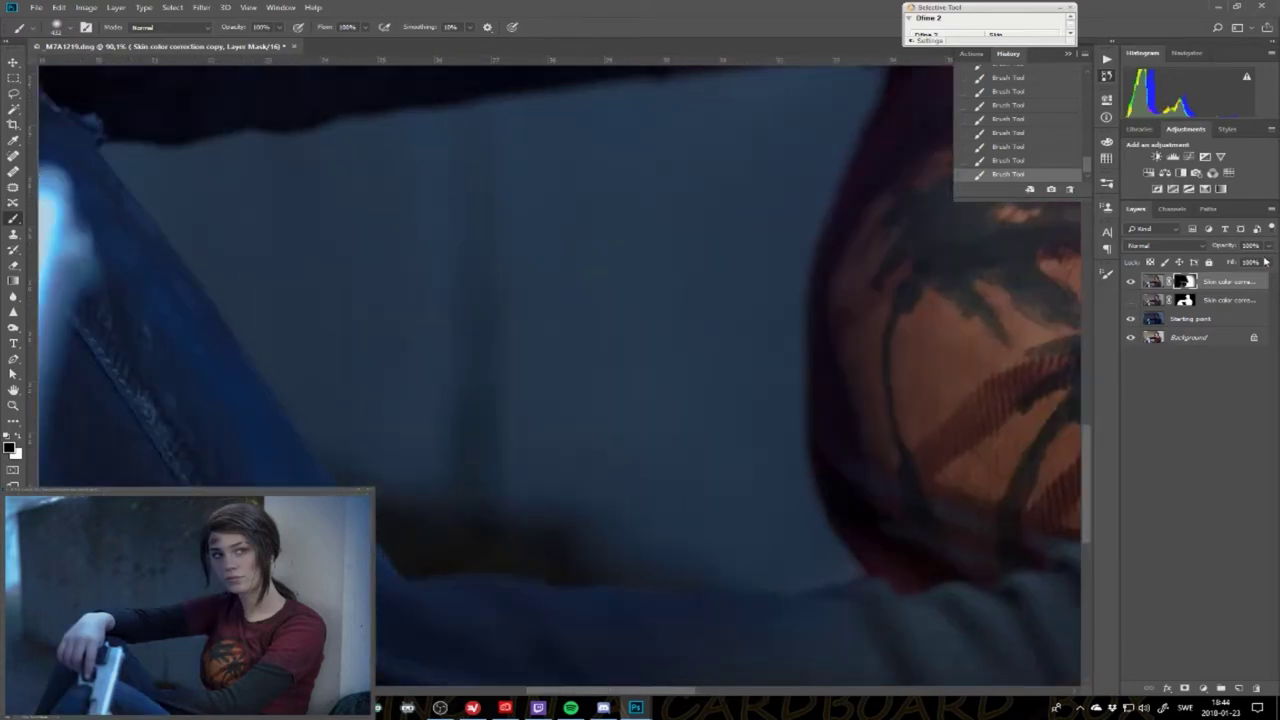
scroll(862, 349, "up", 10)
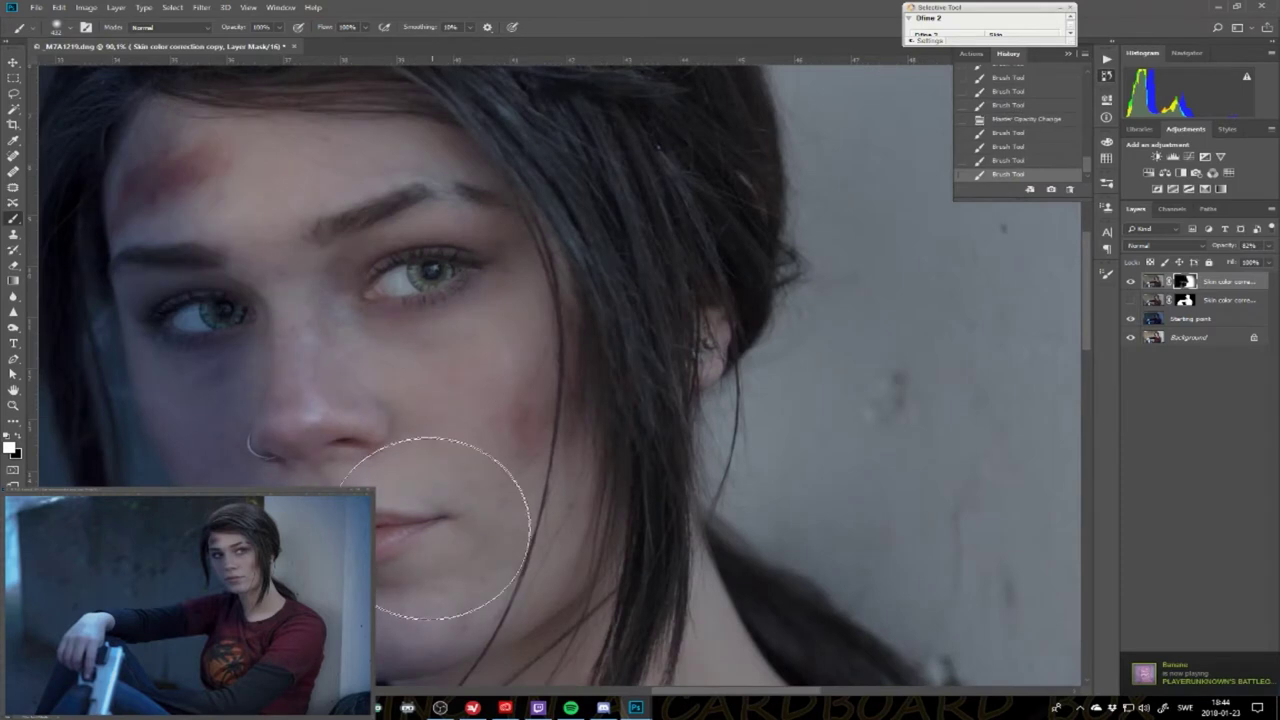
left_click_drag(451, 509, 364, 332)
scroll(543, 601, "down", 3)
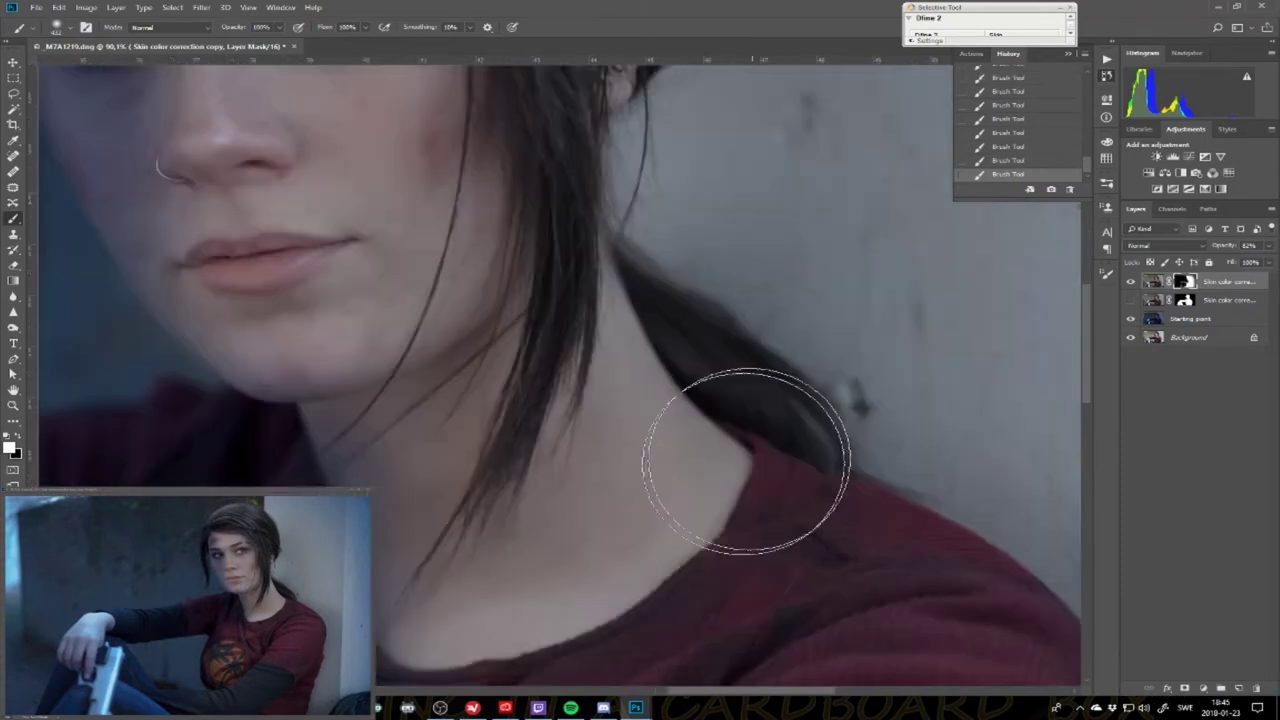
key("ctrl+0")
- Spot-heal the blemishes beside the nostril and on the chin with a small brush
scroll(766, 302, "up", 5)
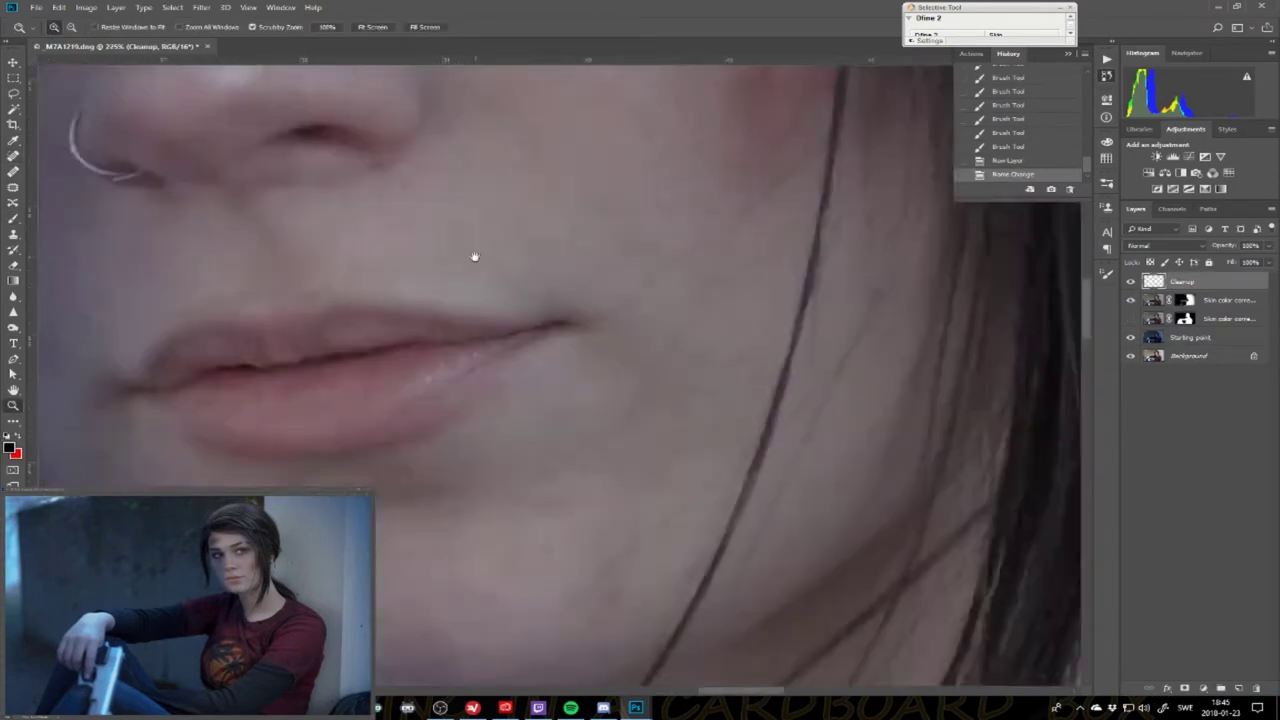
key("j")
left_click_drag(464, 316, 497, 370)
key("bracketleft")
key("bracketleft")
key("bracketleft")
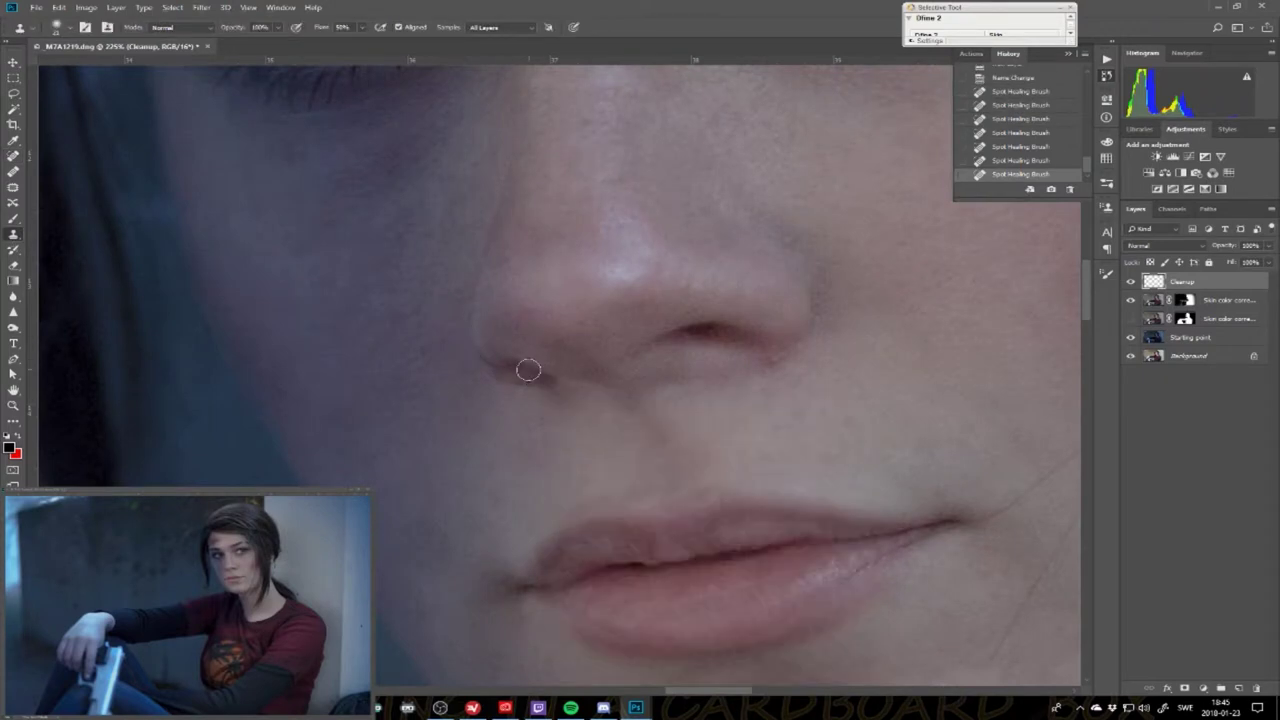
key("ctrl+0")
scroll(366, 447, "up", 5)
key("j")
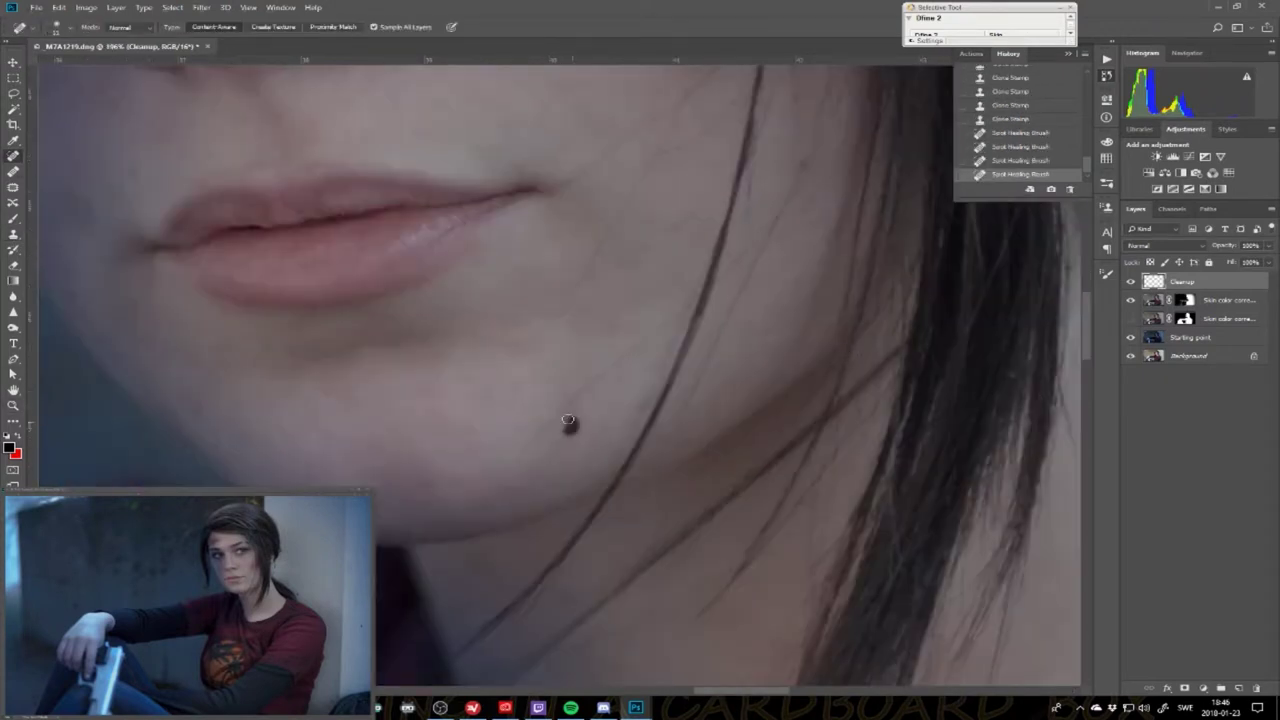
scroll(568, 421, "up", 5)
key("z")
right_click(423, 408)
left_click(440, 413)
key("ctrl+alt+shift+n")
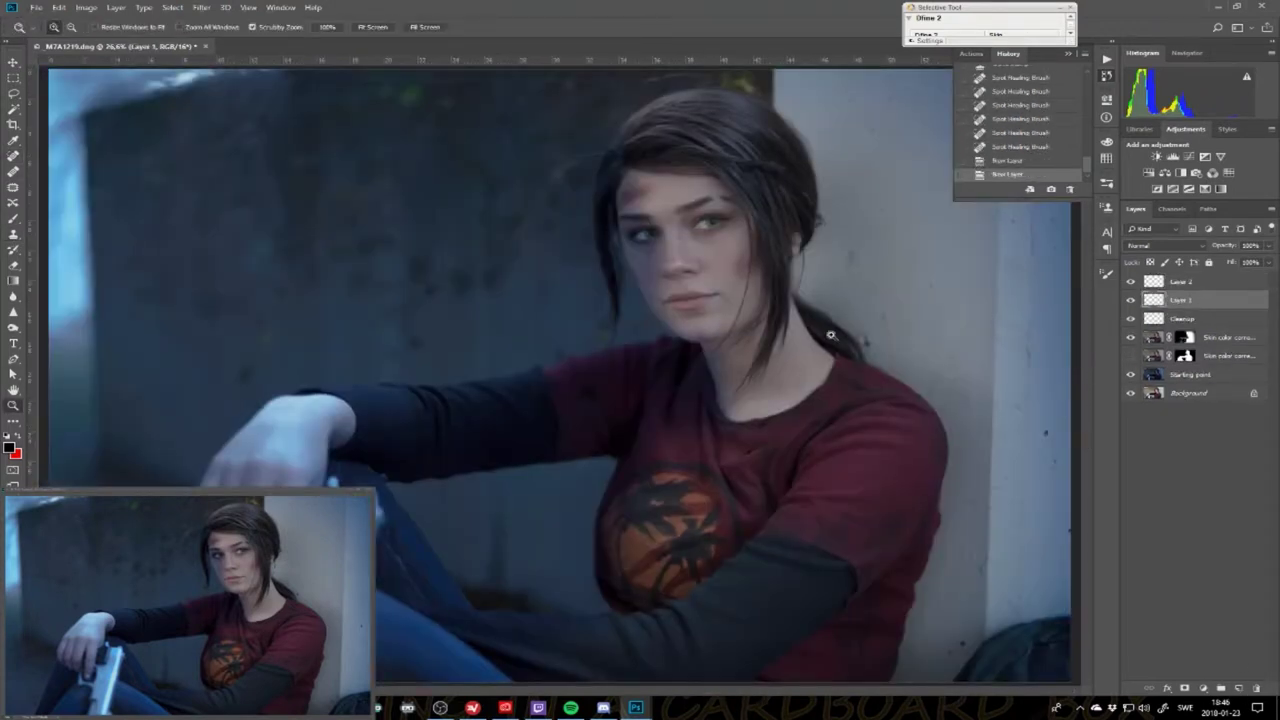
- Fill the new layer with neutral 50% grey and set it to Overlay
key("g")
left_click(12, 447)
left_click(737, 183)
left_click(600, 300)
left_click(1150, 245)
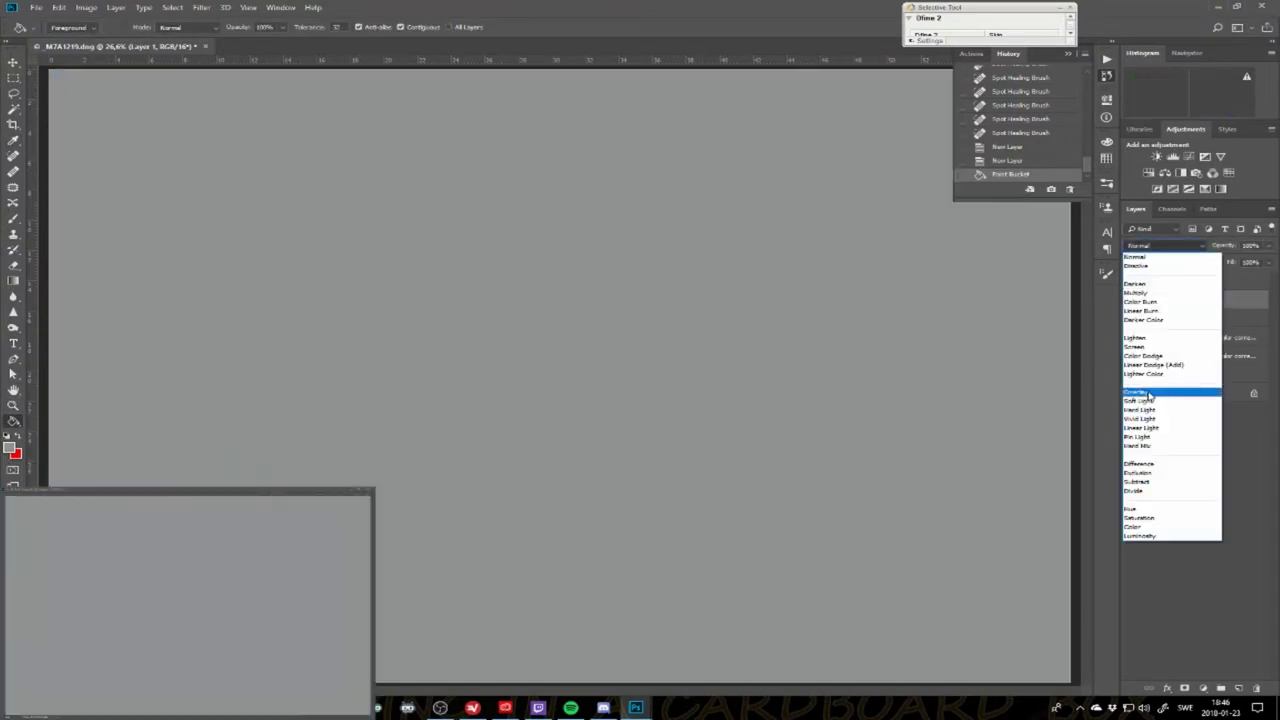
left_click(1148, 393)
- Dodge the red shirt's right shoulder and the white wall right of the girl
key("o")
right_click(705, 150)
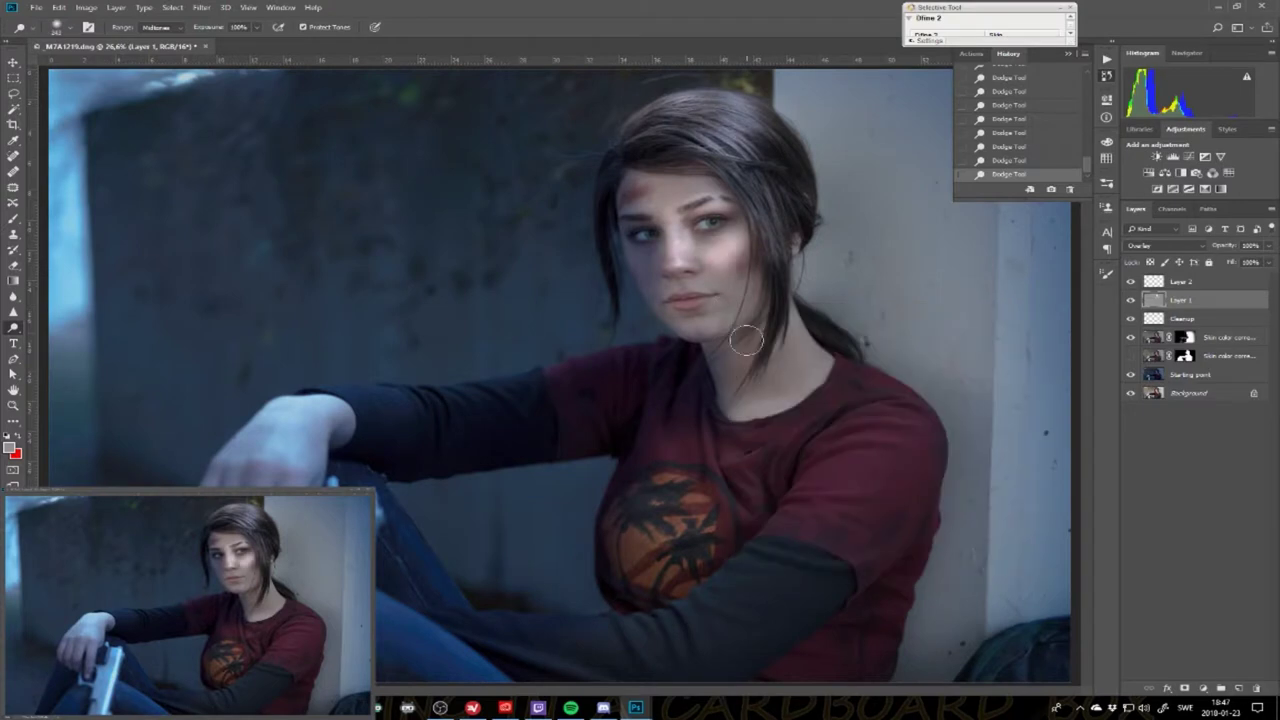
mouse_move(850, 430)
left_mouse_down()
mouse_move(880, 551)
mouse_move(871, 440)
left_mouse_up()
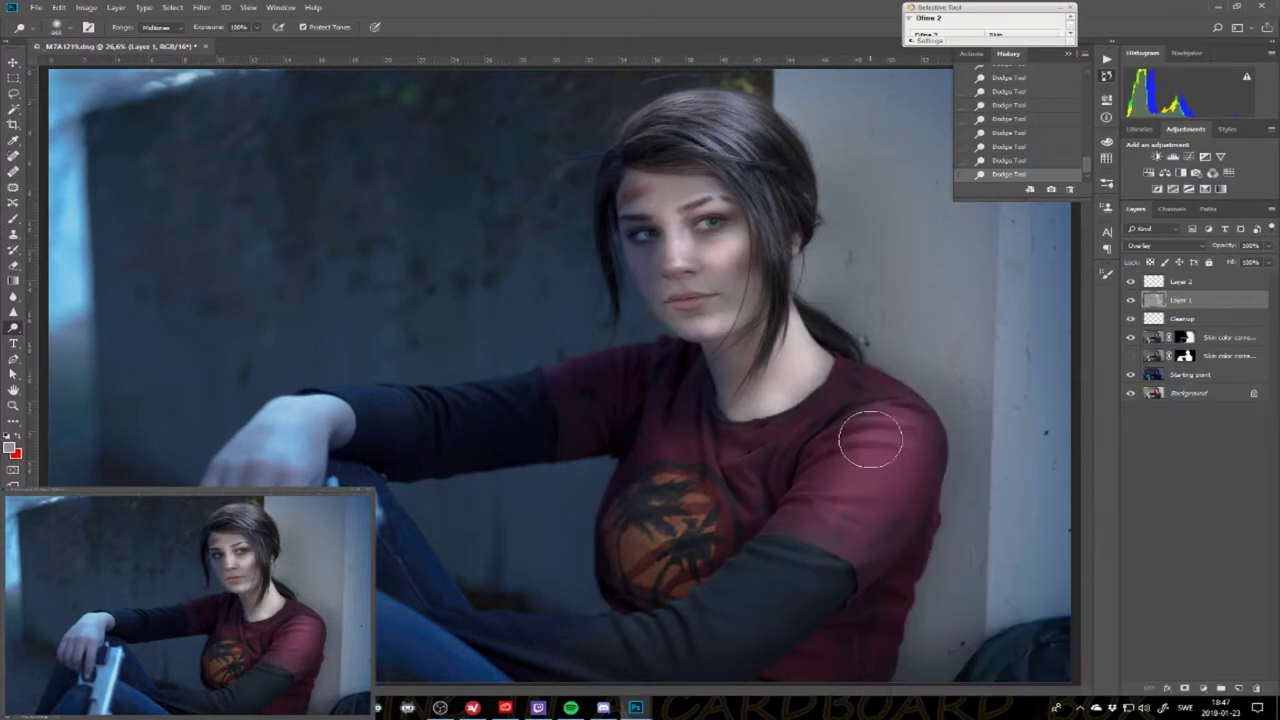
mouse_move(978, 573)
left_mouse_down()
mouse_move(1005, 220)
mouse_move(1005, 360)
left_mouse_up()
left_click_drag(1030, 420, 1030, 610)
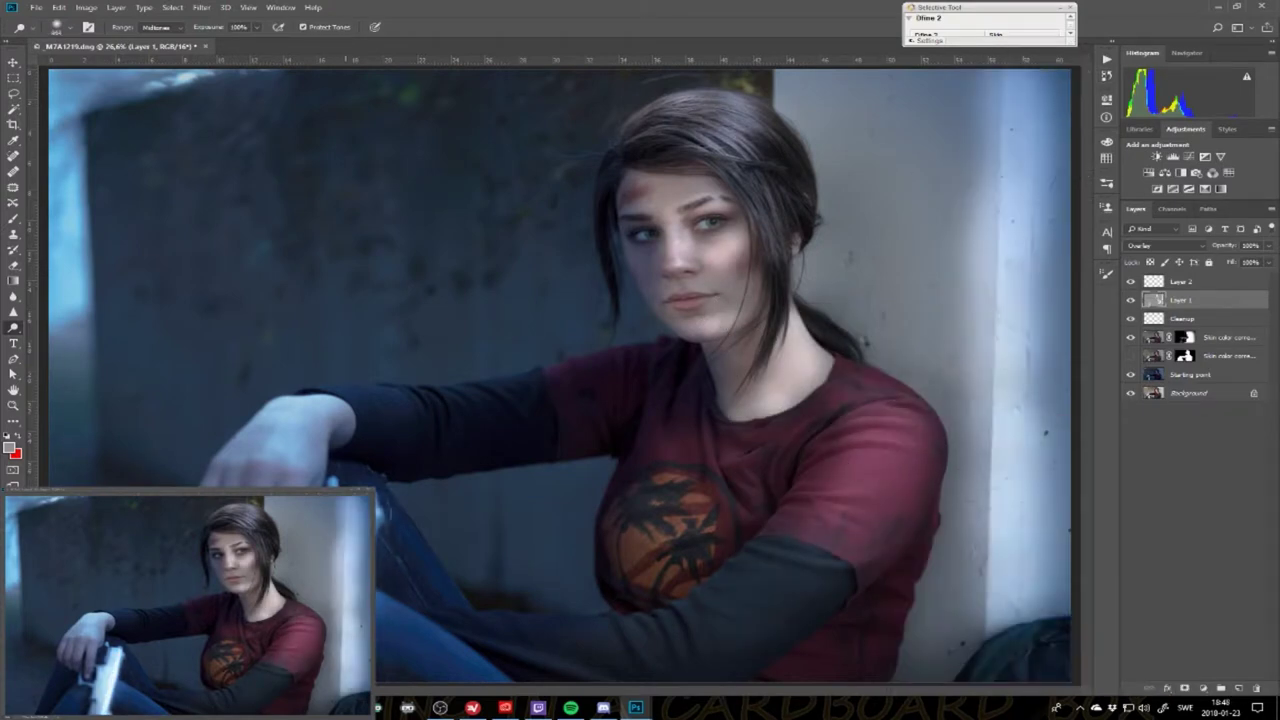
right_click(762, 416)
- Burn the left background, arm and right side of the figure, then lower the layer opacity
key("Escape")
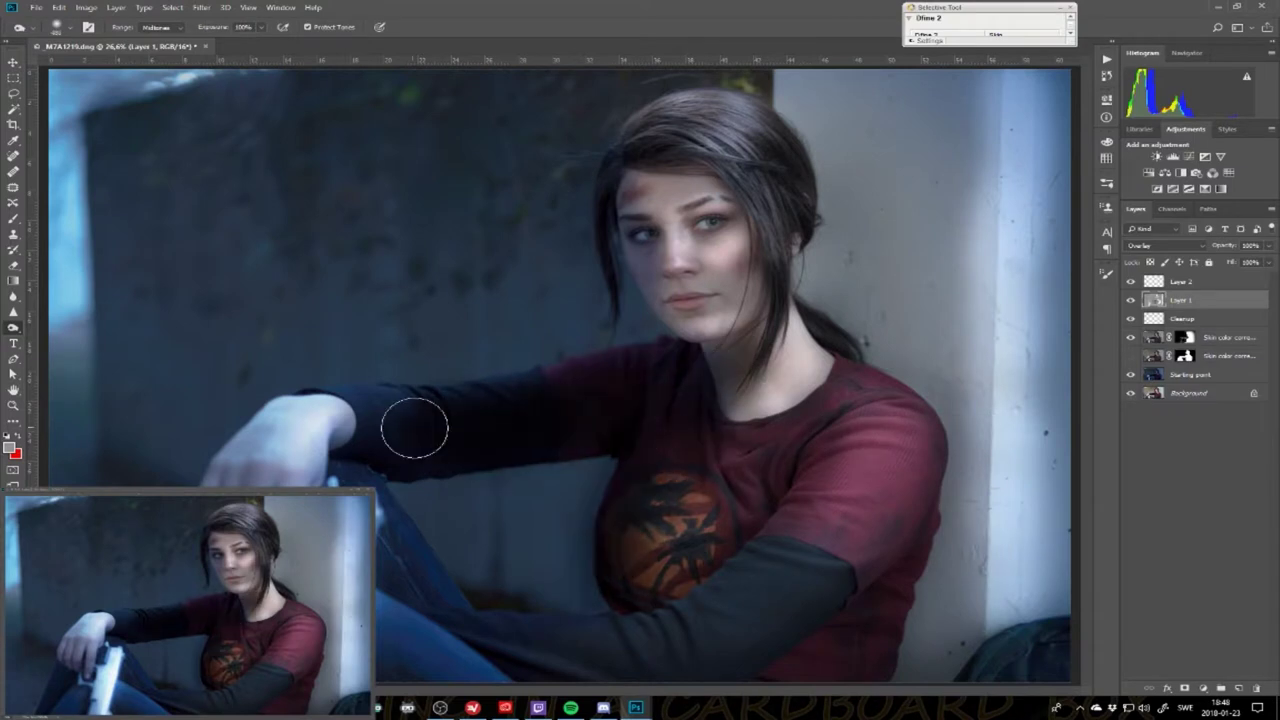
right_click(834, 416)
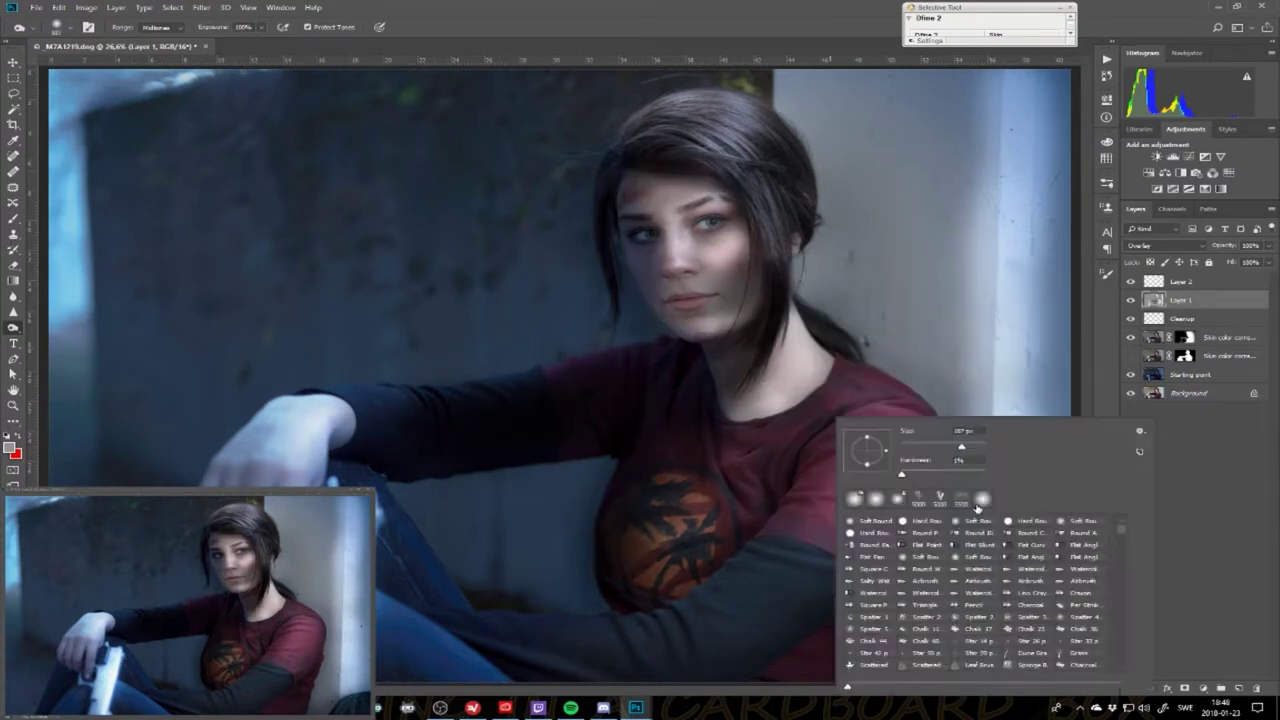
key("Escape")
key("z")
scroll(359, 410, "down", 2)
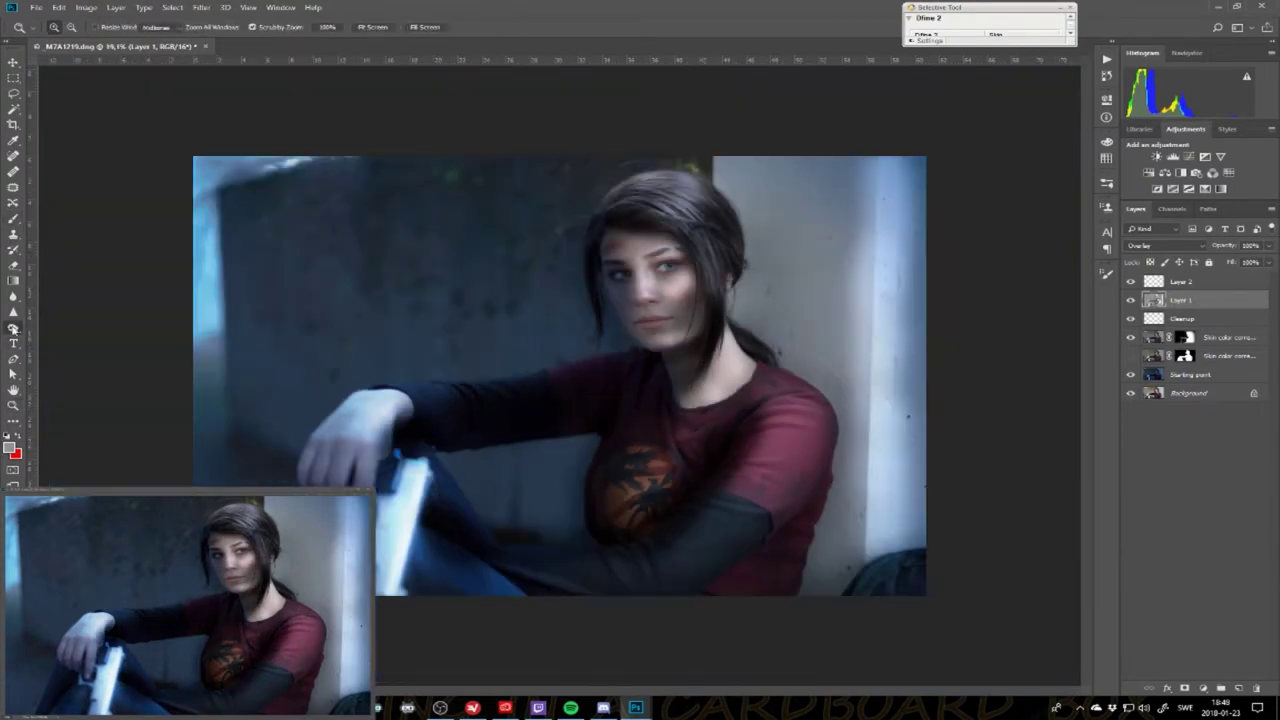
left_click_drag(230, 190, 230, 480)
right_click(263, 400)
key("Escape")
mouse_move(300, 260)
left_mouse_down()
mouse_move(529, 286)
mouse_move(557, 443)
left_mouse_up()
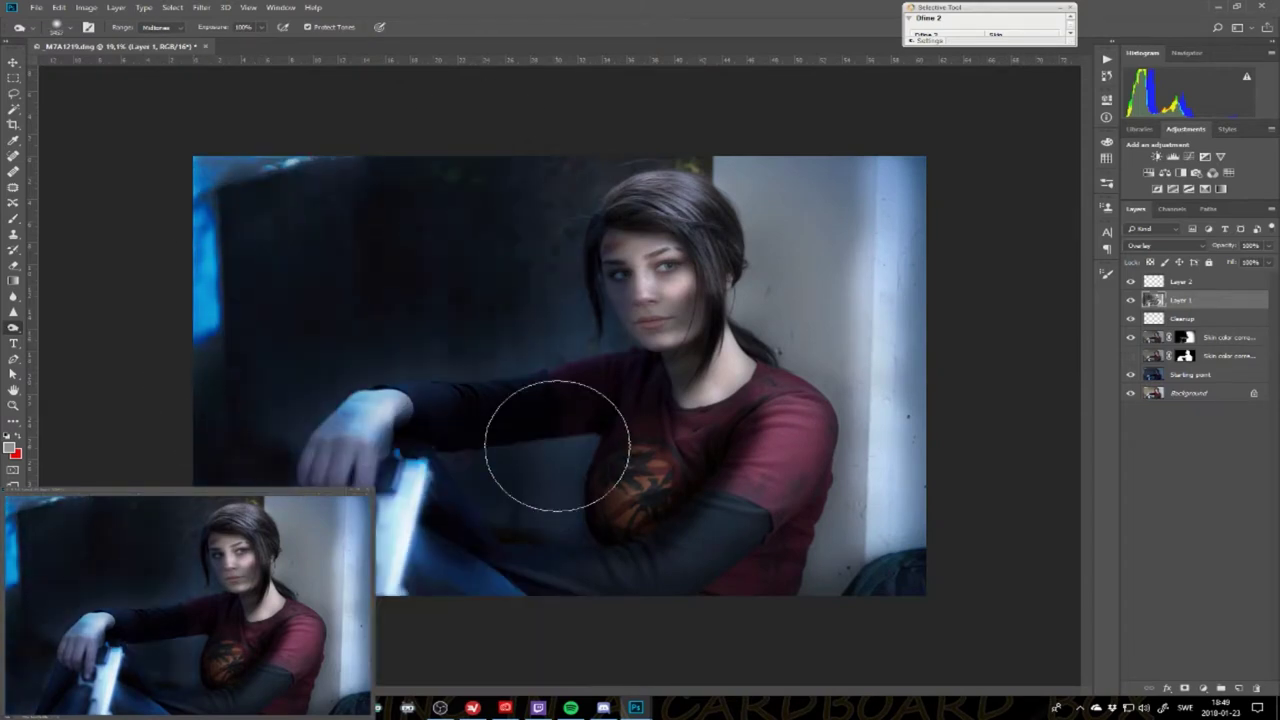
right_click(855, 336)
key("Escape")
mouse_move(711, 220)
left_mouse_down()
mouse_move(803, 603)
mouse_move(704, 157)
left_mouse_up()
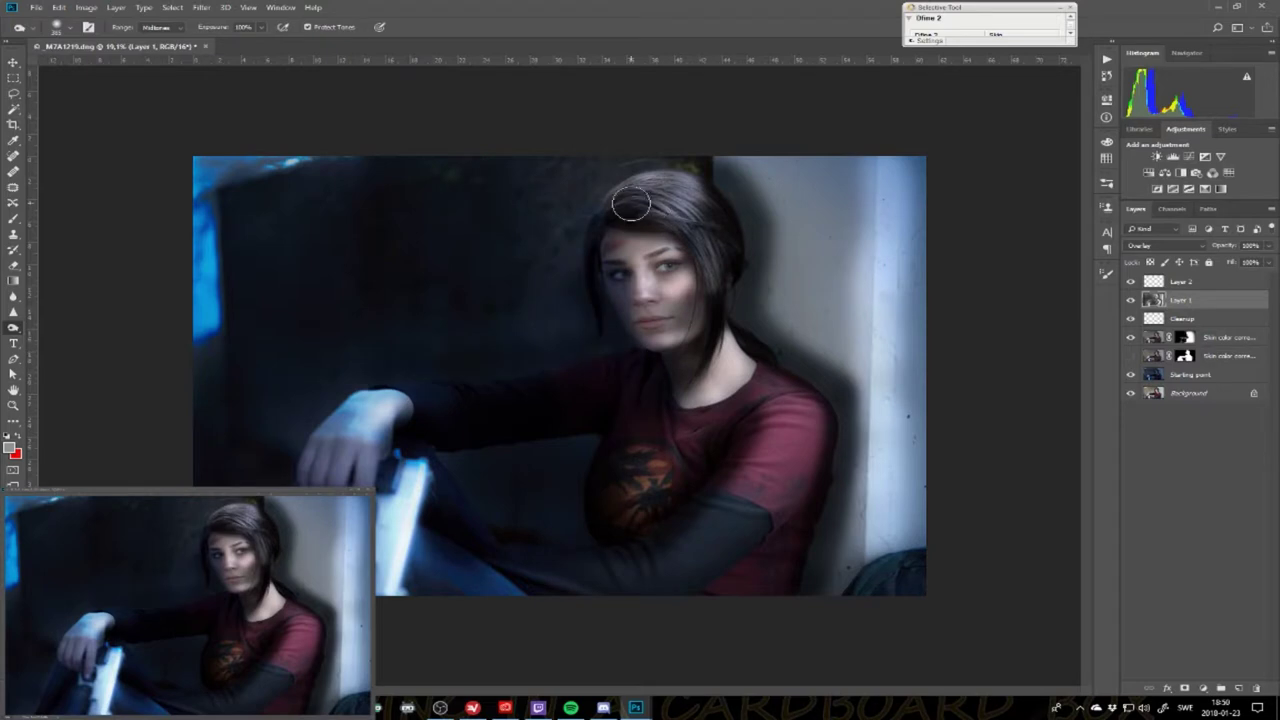
left_click_drag(1268, 245, 1228, 263)
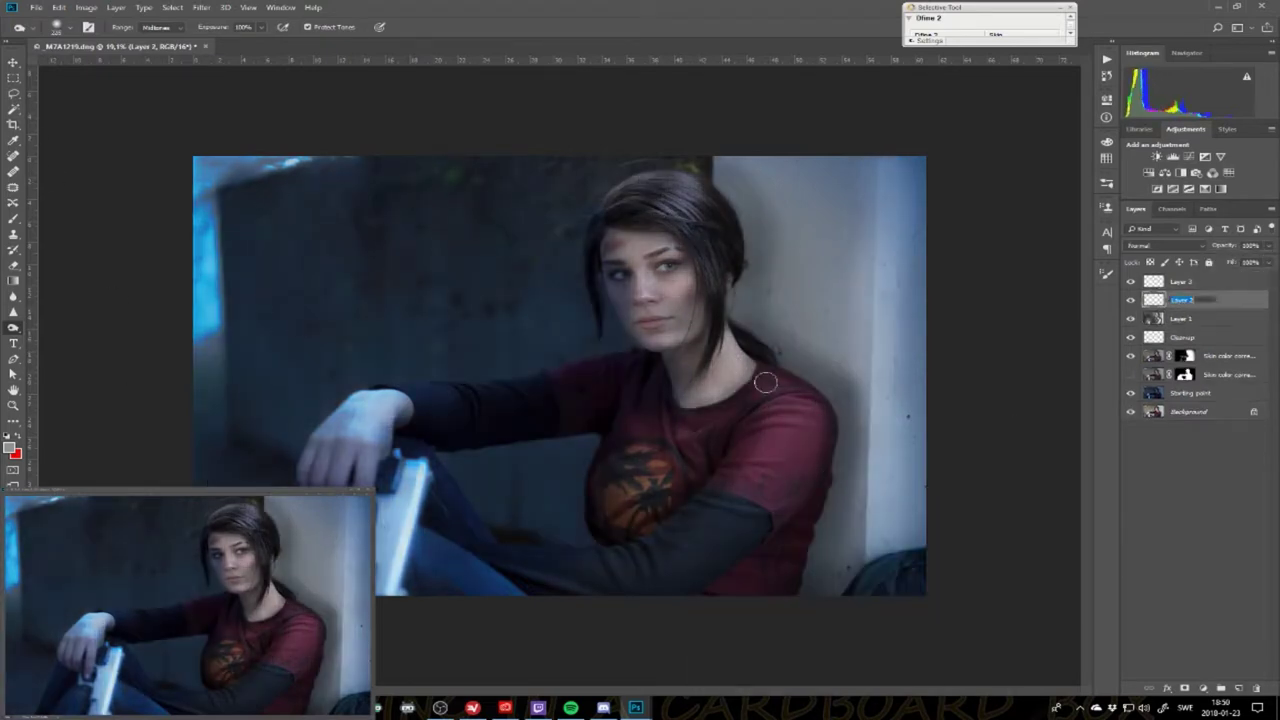
- Set Layer 2 to grey Overlay and pick a very large light-ray brush
left_click(1155, 245)
left_click(1150, 300)
right_click(405, 290)
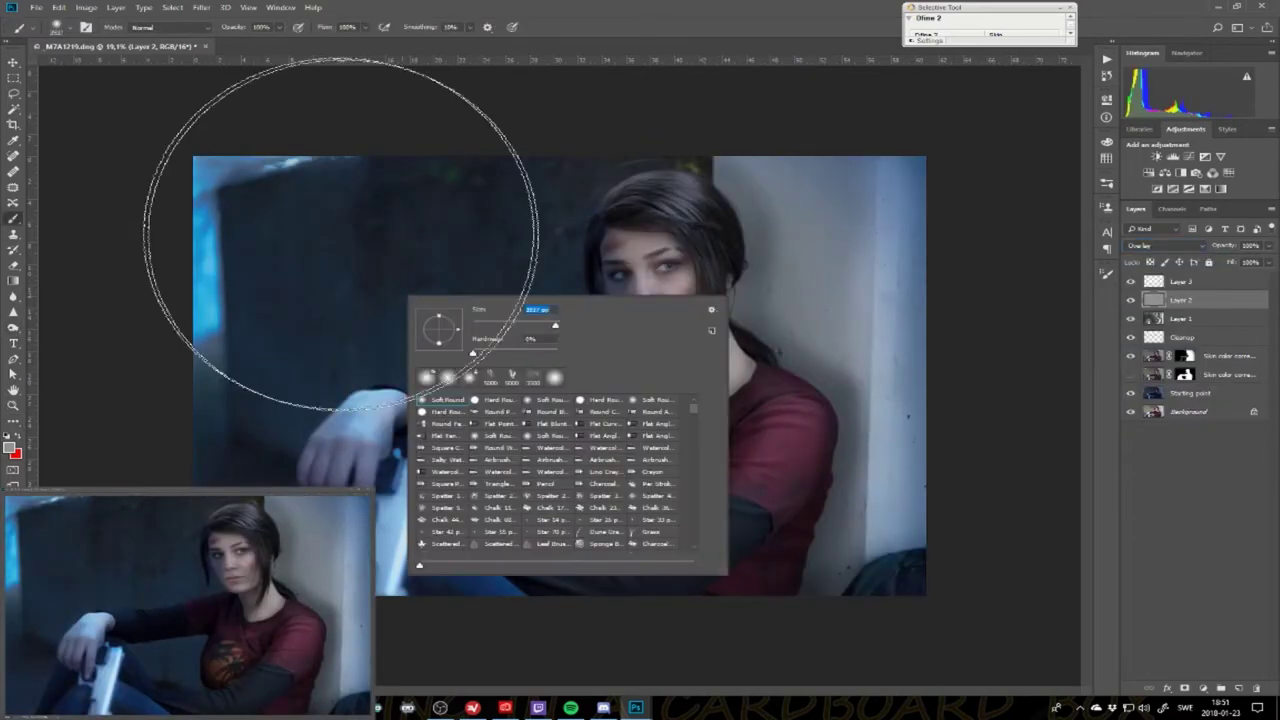
key("Escape")
key("bracketright")
key("bracketright")
key("bracketright")
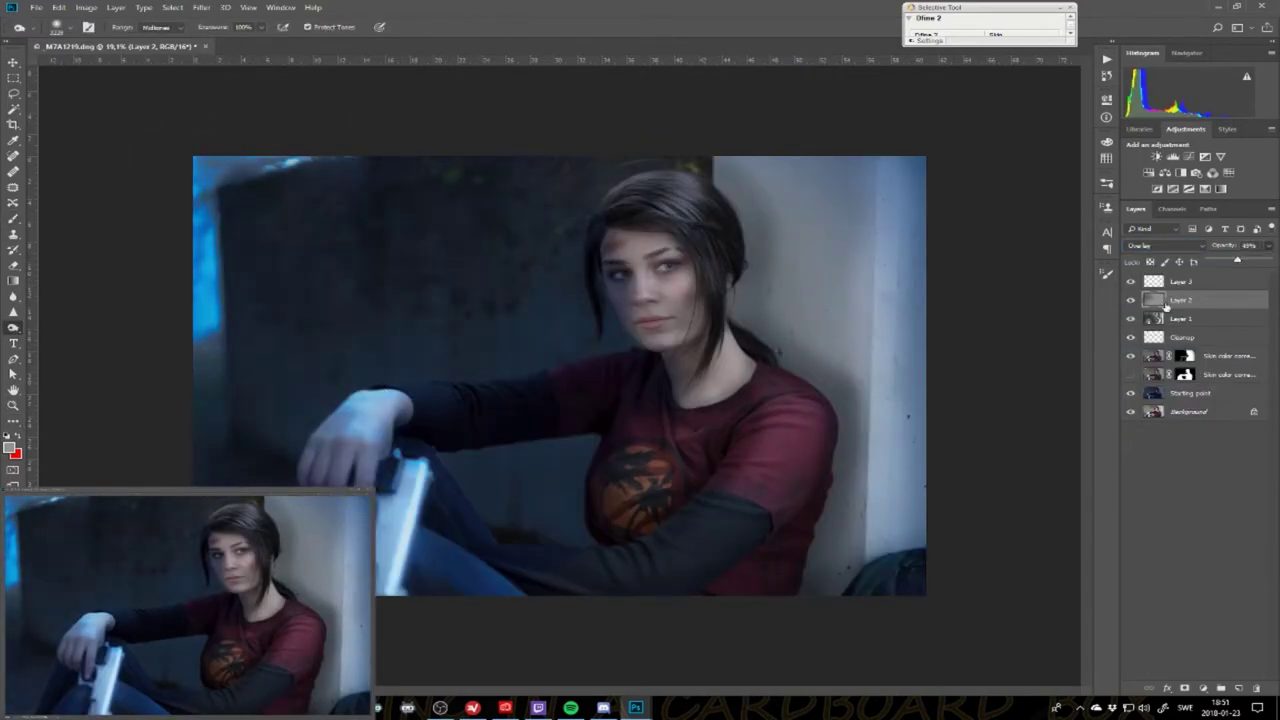
right_click(428, 308)
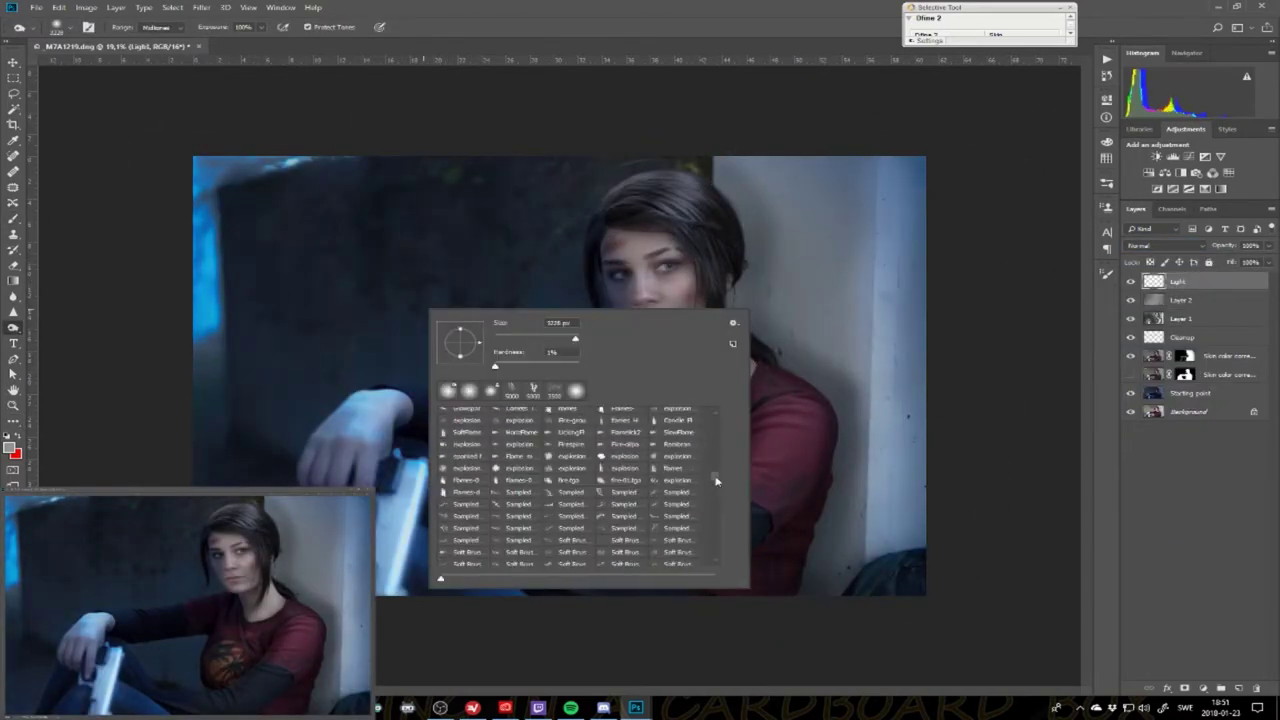
scroll(560, 500, "down", 3)
right_click(672, 308)
key("Escape")
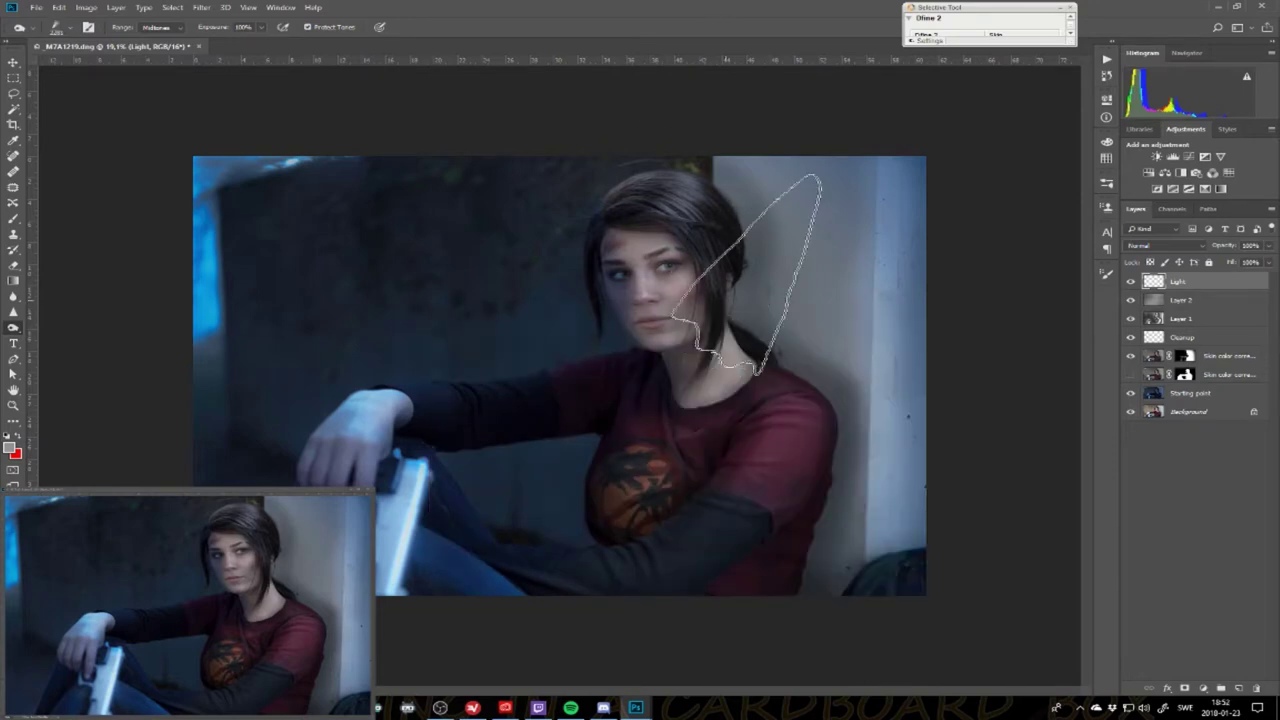
right_click(704, 380)
- Stamp an orange #ffc444 light ray across the woman
left_click(10, 447)
type("ffc444")
left_click(733, 184)
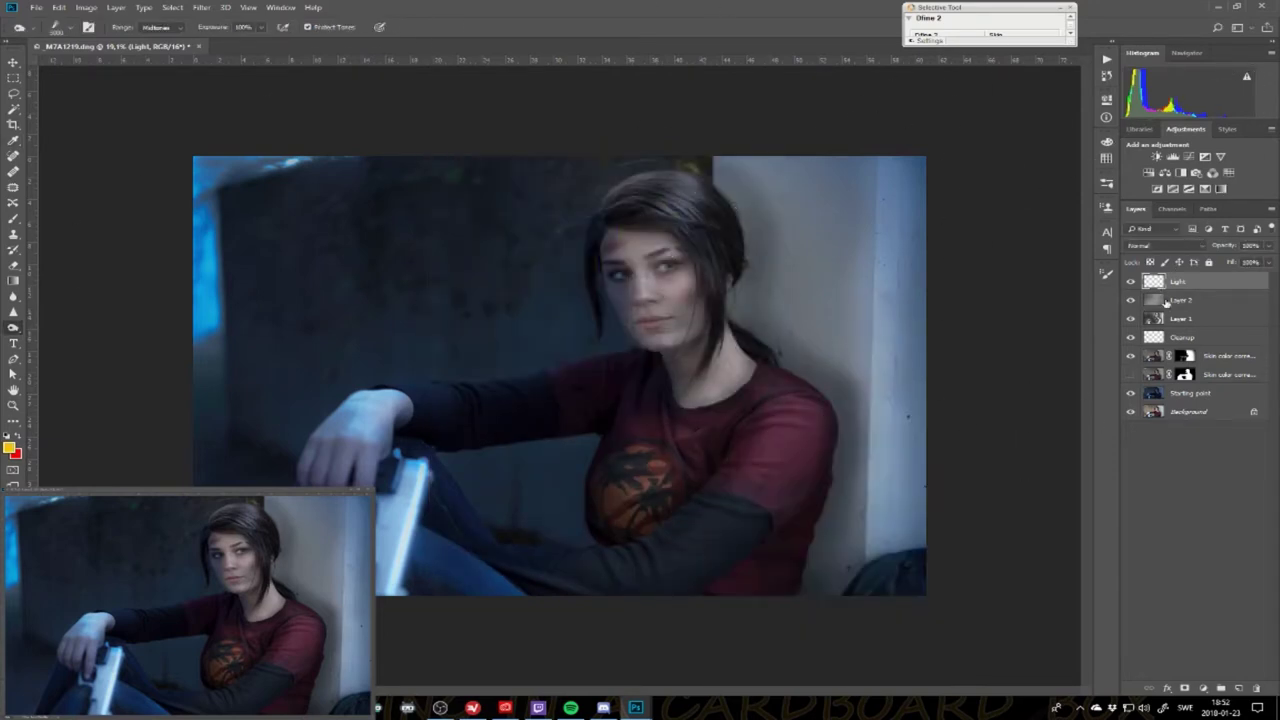
right_click(520, 280)
key("Escape")
left_click(632, 388)
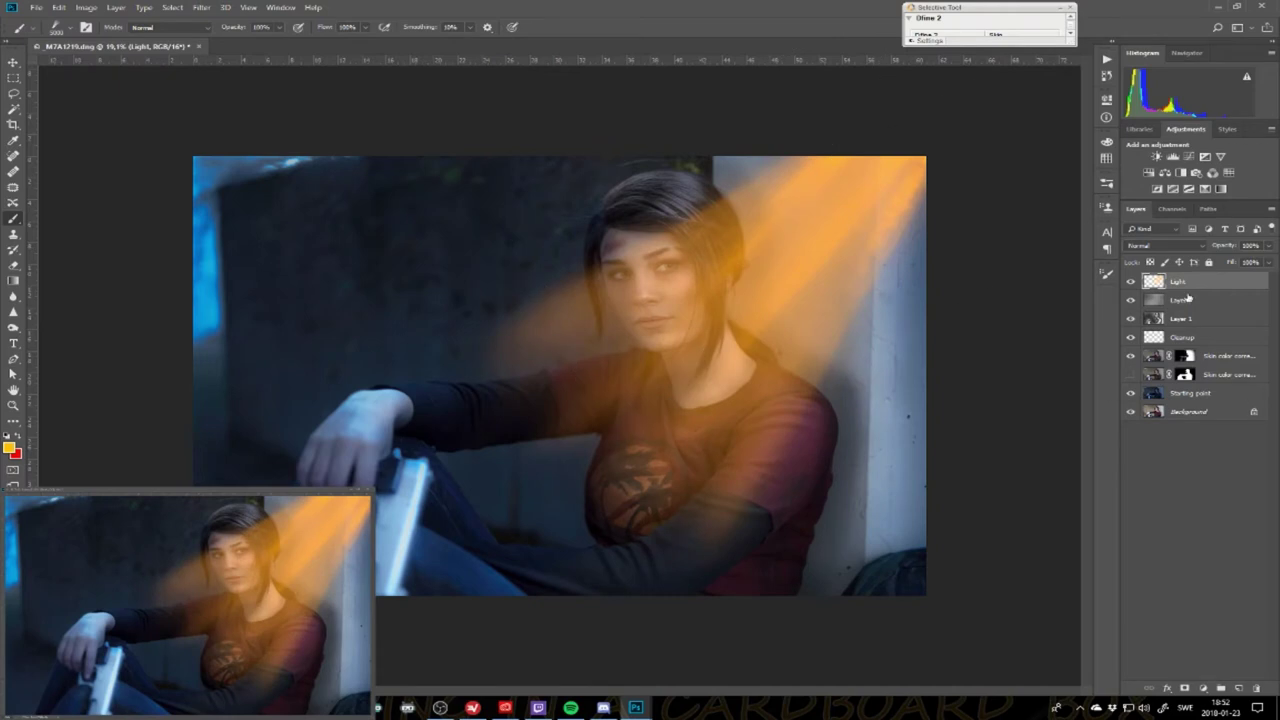
- Set the Light layer to Lighter Color and soften the rays with Gaussian Blur
left_click(1155, 245)
left_click(1160, 379)
left_click(201, 7)
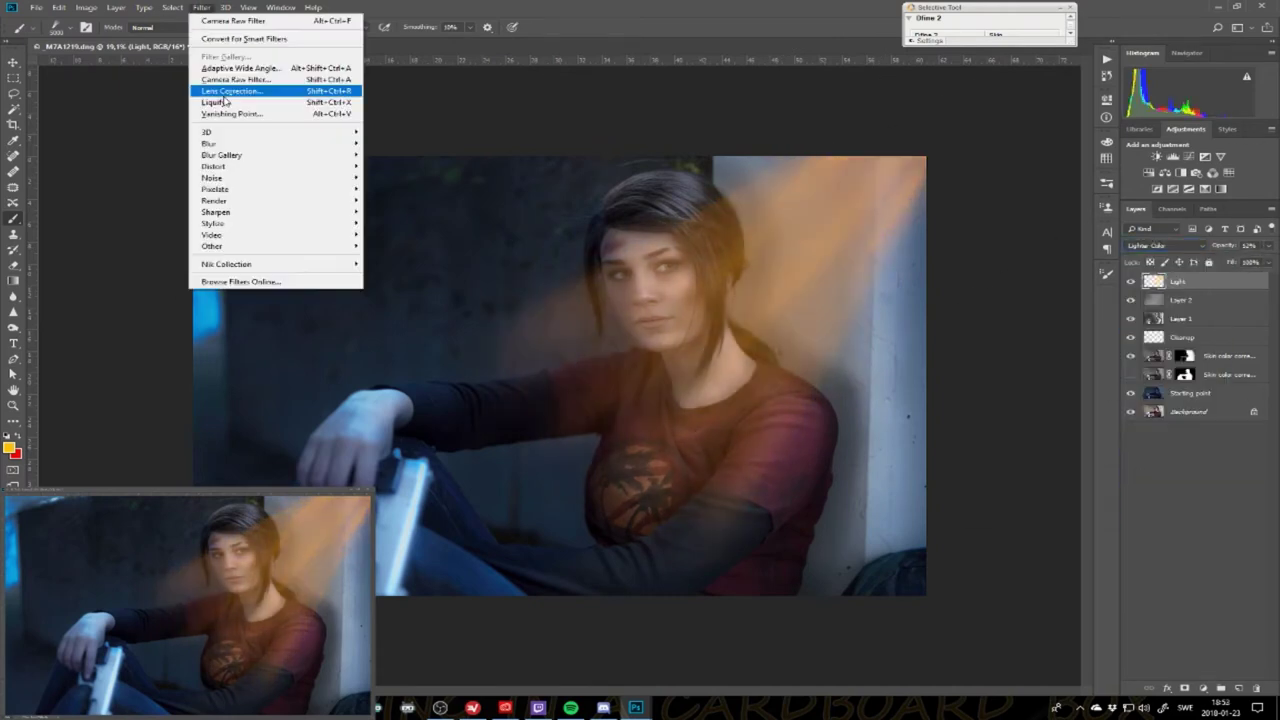
left_click(400, 189)
- Switch the paint colour to white and stamp a white light ray on a new layer
key("Return")
key("i")
left_click(10, 447)
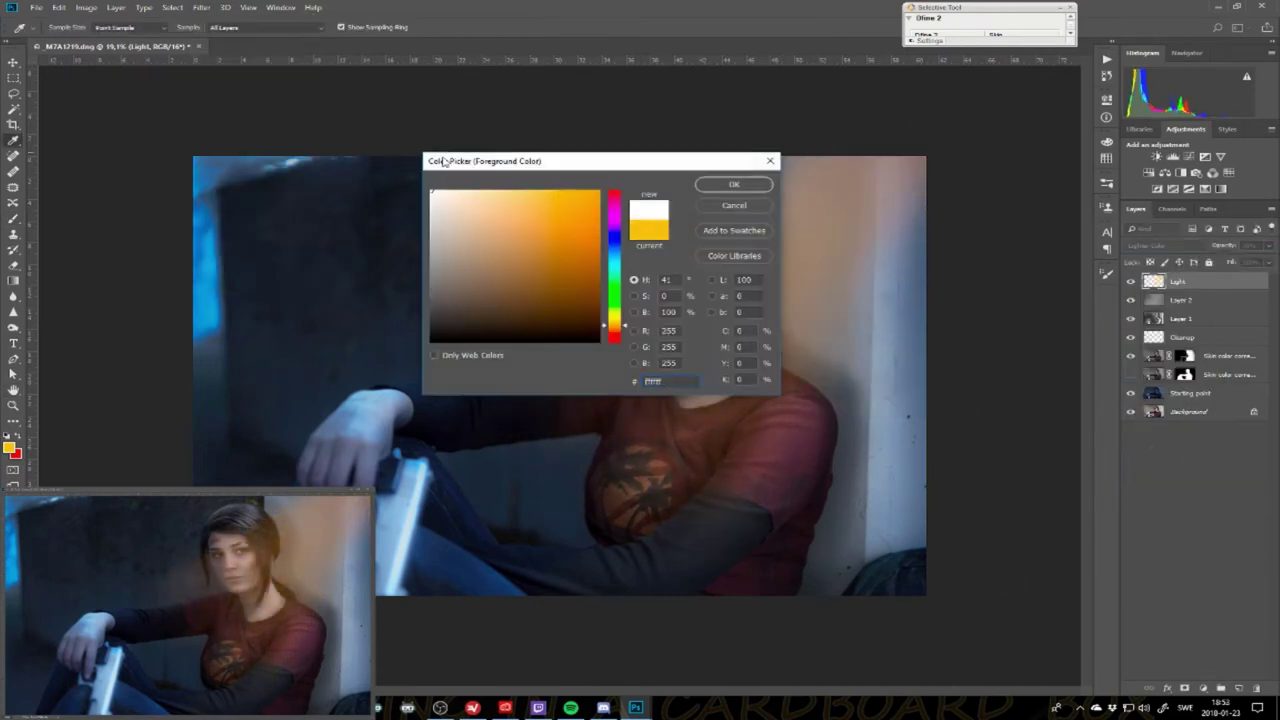
key("Return")
key("ctrl+shift+alt+n")
left_click(900, 290)
- Reposition the white light ray and adjust the particles' hue and saturation
key("v")
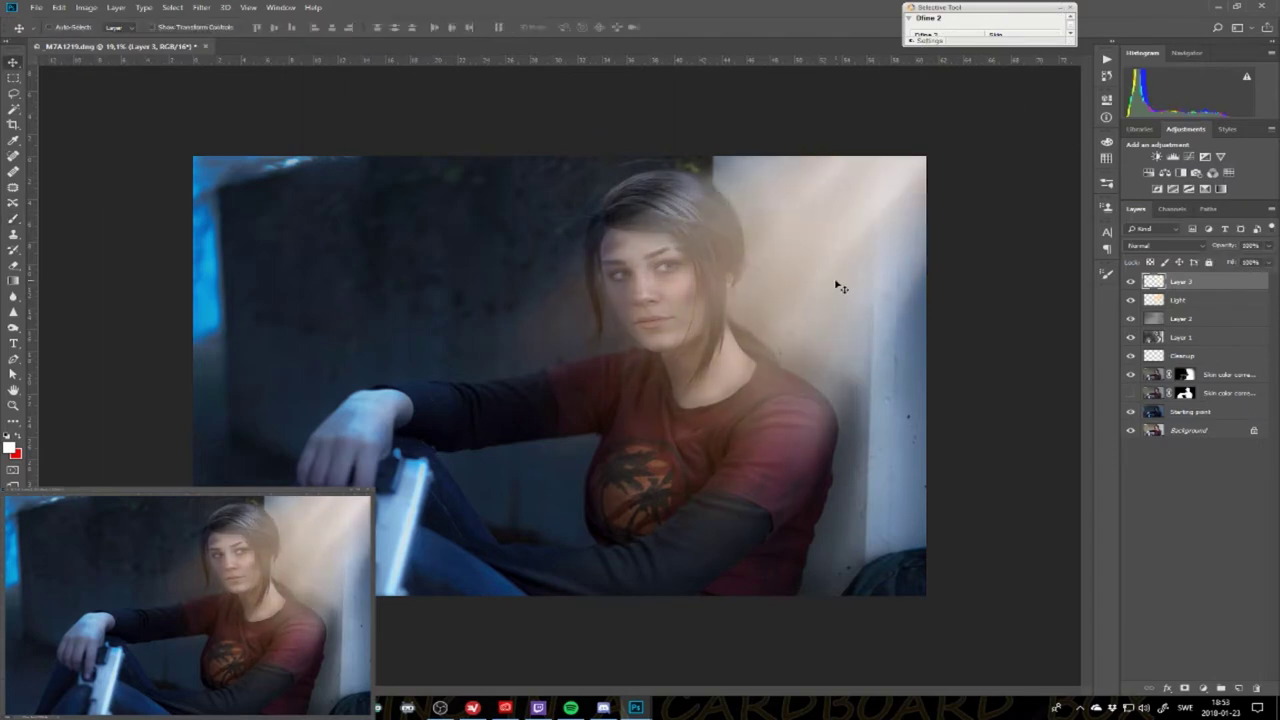
left_click_drag(838, 287, 943, 171)
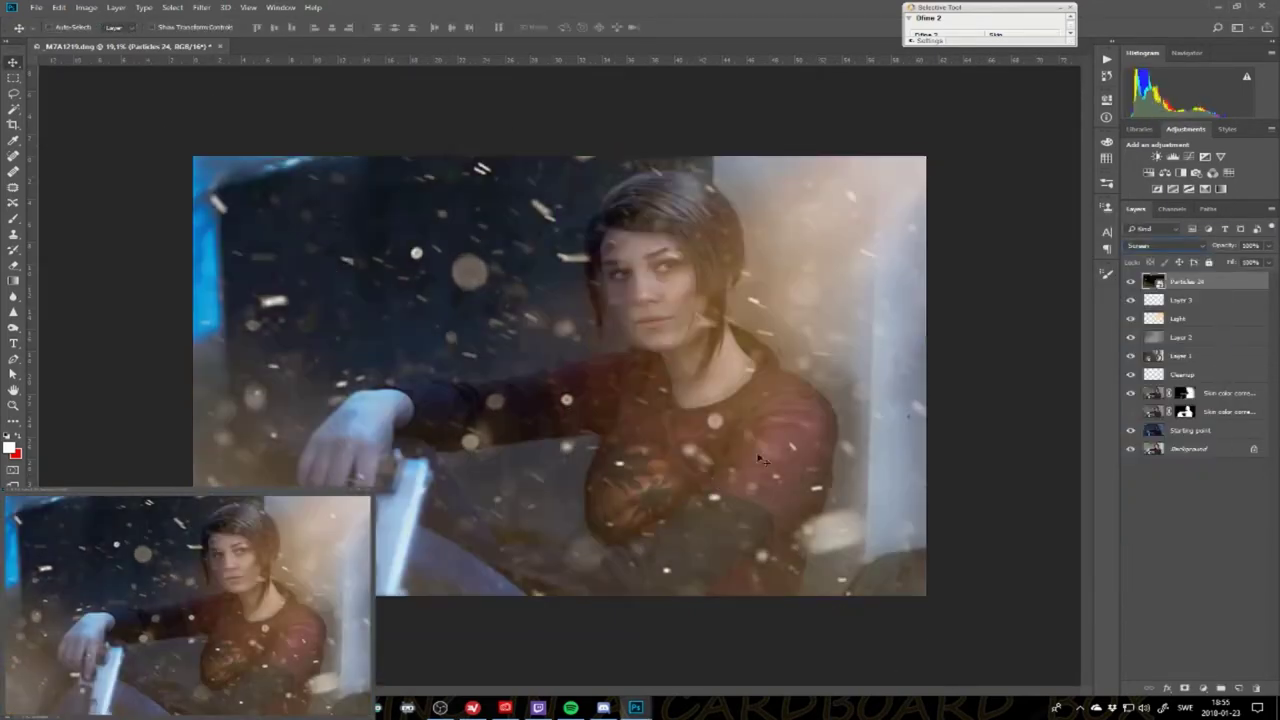
left_click(86, 7)
left_click(251, 102)
- Paint the Particles 24 mask black with a soft round brush over the torso and hand, then add a new layer
key("Return")
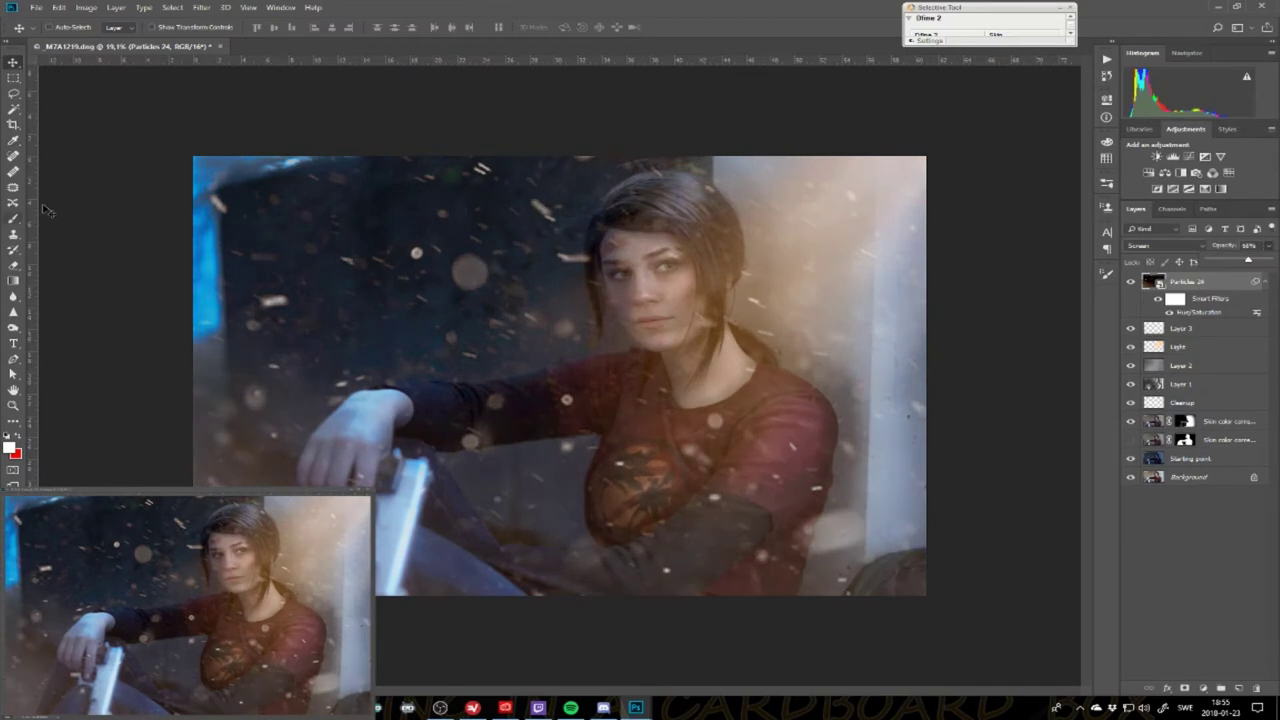
right_click(400, 357)
right_click(600, 362)
key("Return")
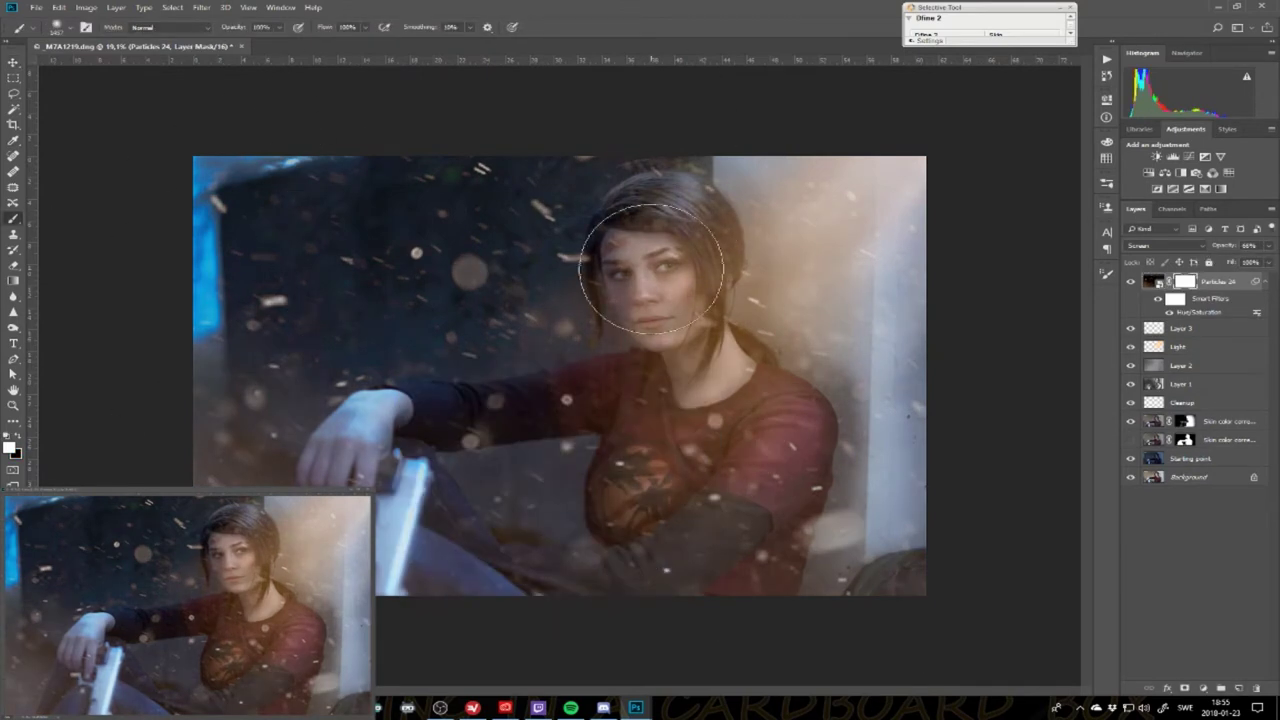
left_click_drag(536, 405, 406, 177)
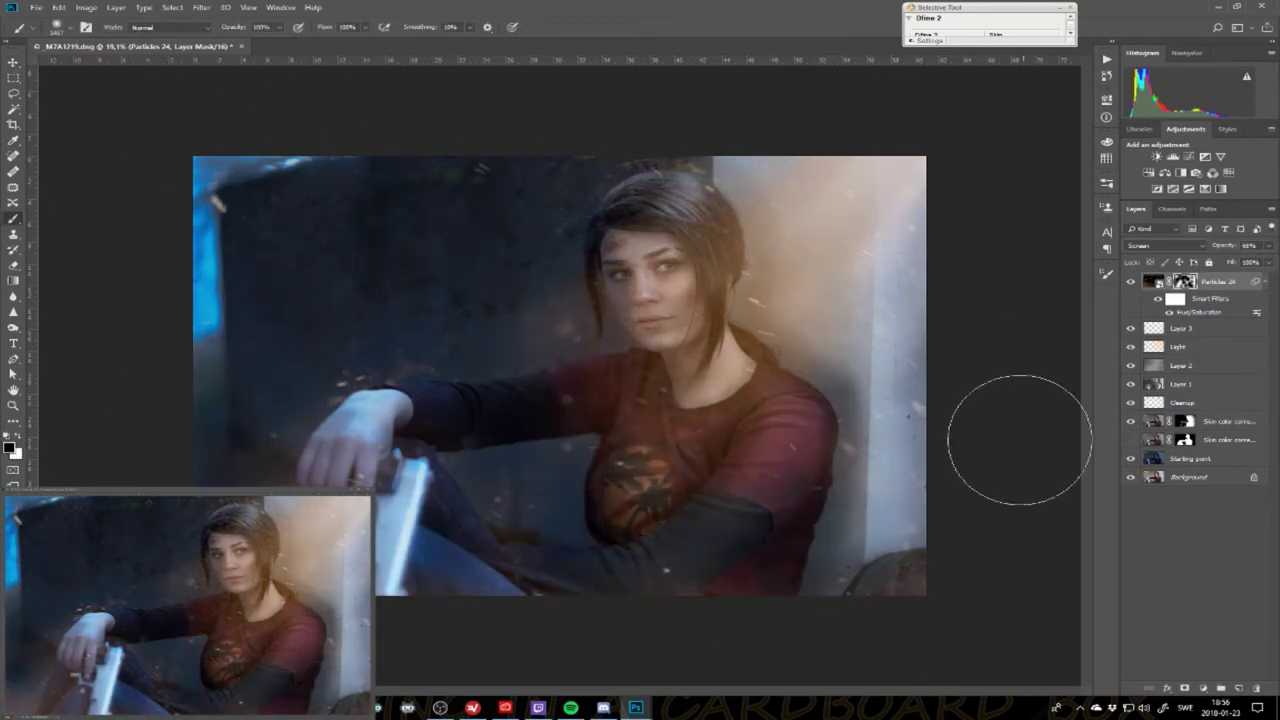
left_click_drag(240, 555, 637, 550)
left_click_drag(362, 605, 1042, 482)
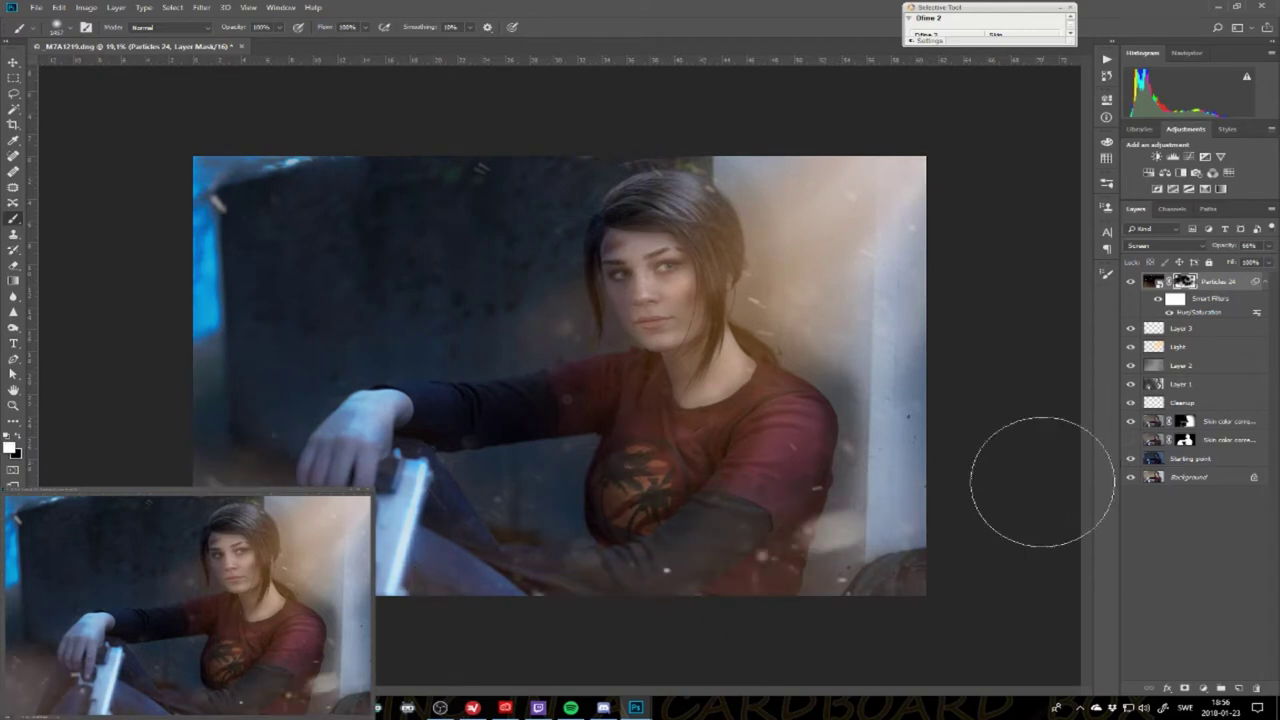
key("ctrl+shift+alt+n")
key("alt+Tab")
- Place a particles image from the Overlays folder, scaled to cover the photo
key("alt+Up")
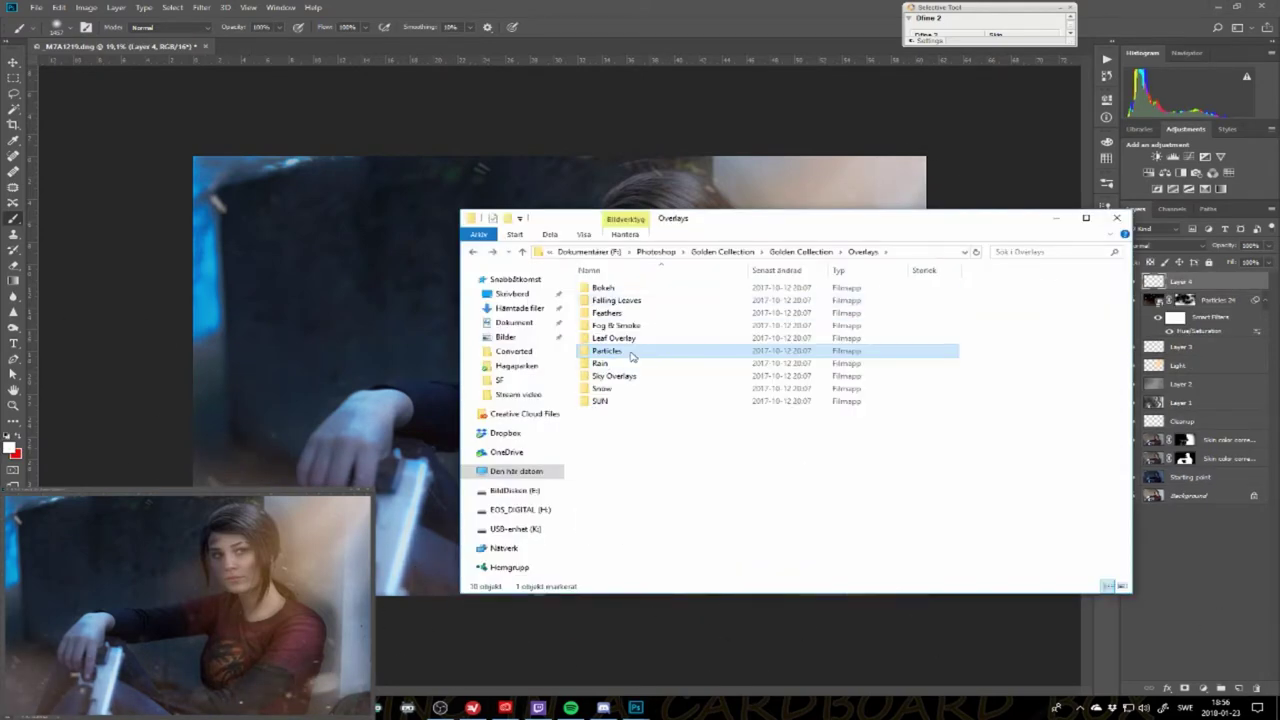
double_click(620, 366)
key("alt+Left")
key("alt+Up")
left_click_drag(620, 409, 687, 450)
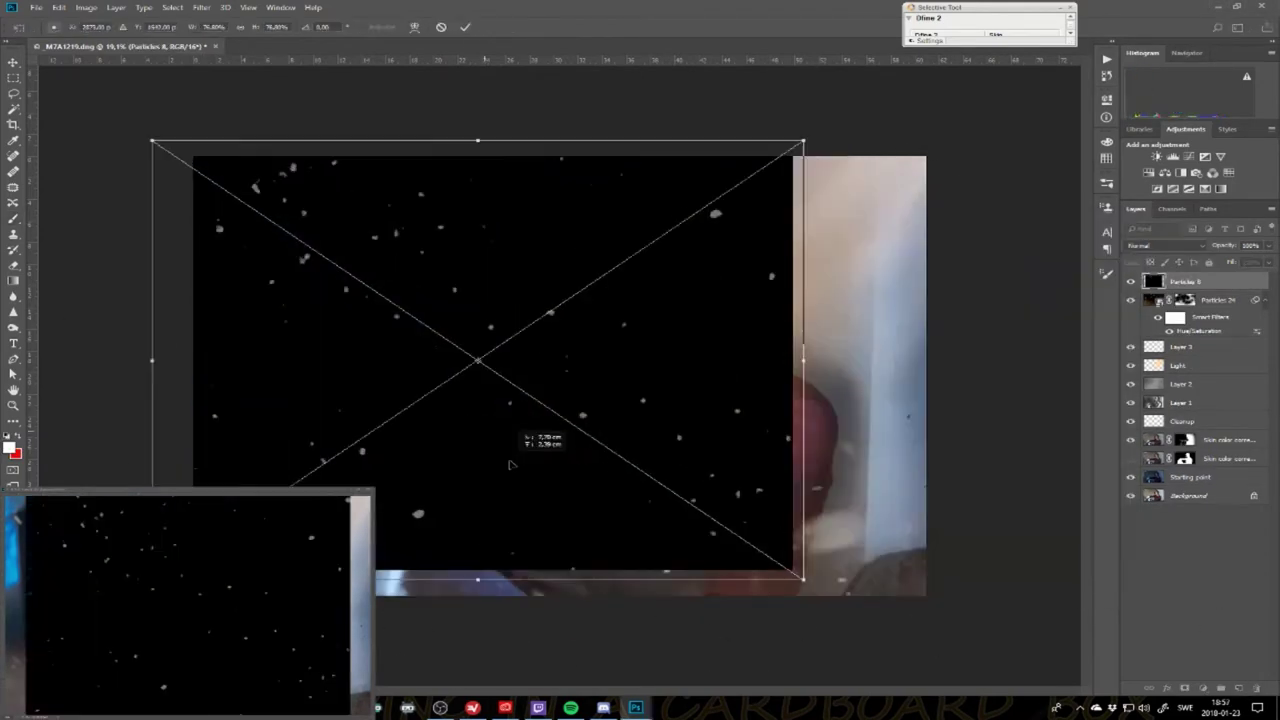
key("Return")
- Set the particles layer to Screen mode and warp it to follow the scene
left_click(1165, 245)
left_click(1160, 370)
left_click(59, 7)
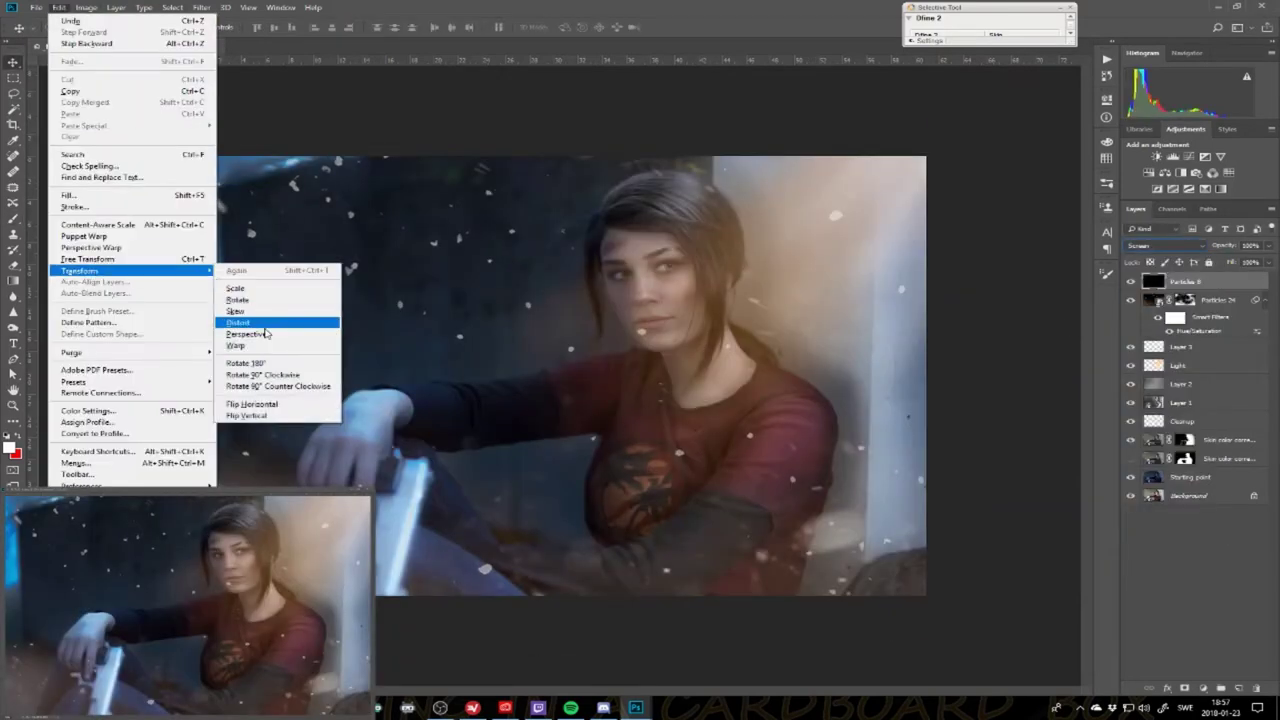
left_click(257, 334)
mouse_move(580, 420)
left_mouse_down()
mouse_move(663, 443)
mouse_move(786, 571)
left_mouse_up()
key("Return")
- Adjust the particles' hue and saturation and soften them with Gaussian Blur
left_click(59, 7)
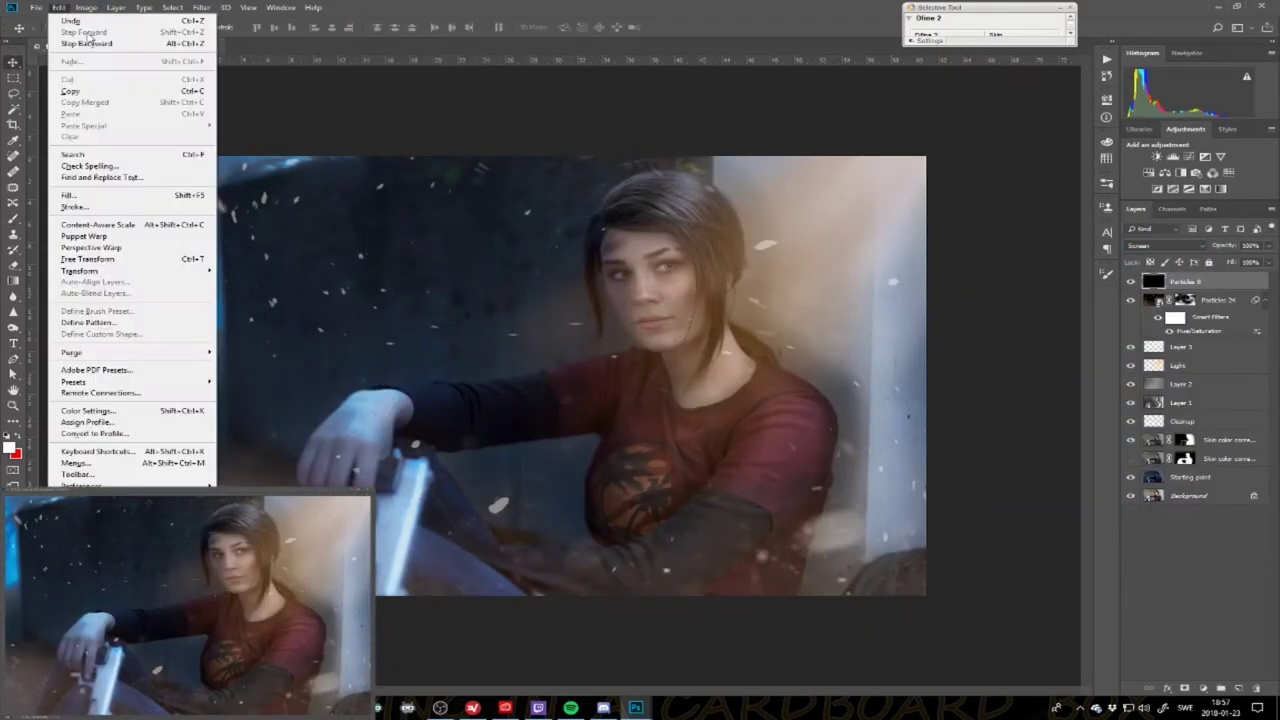
key("Escape")
key("ctrl+u")
key("Return")
left_click(201, 7)
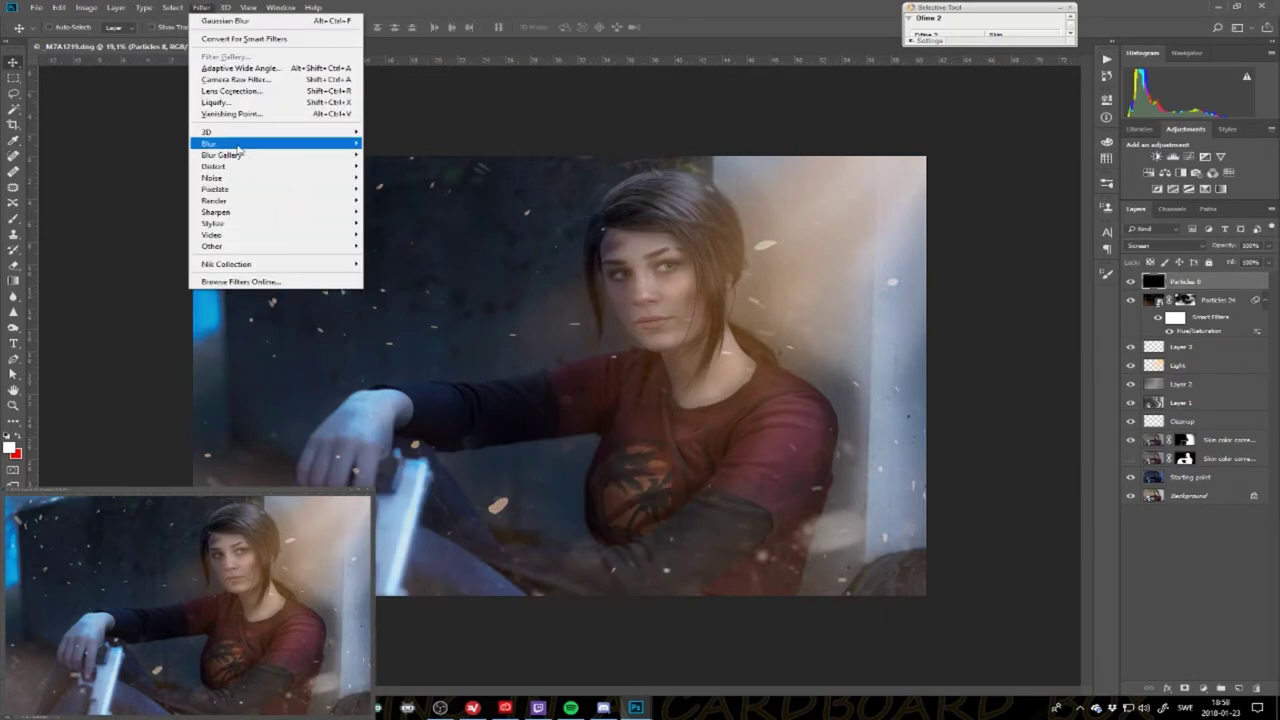
left_click(420, 185)
key("Return")
key("v")
- Add Vibrance and a cool cyan Photo Filter, then a neutral-grey layer for eye retouching
left_click(1203, 688)
left_click(1200, 553)
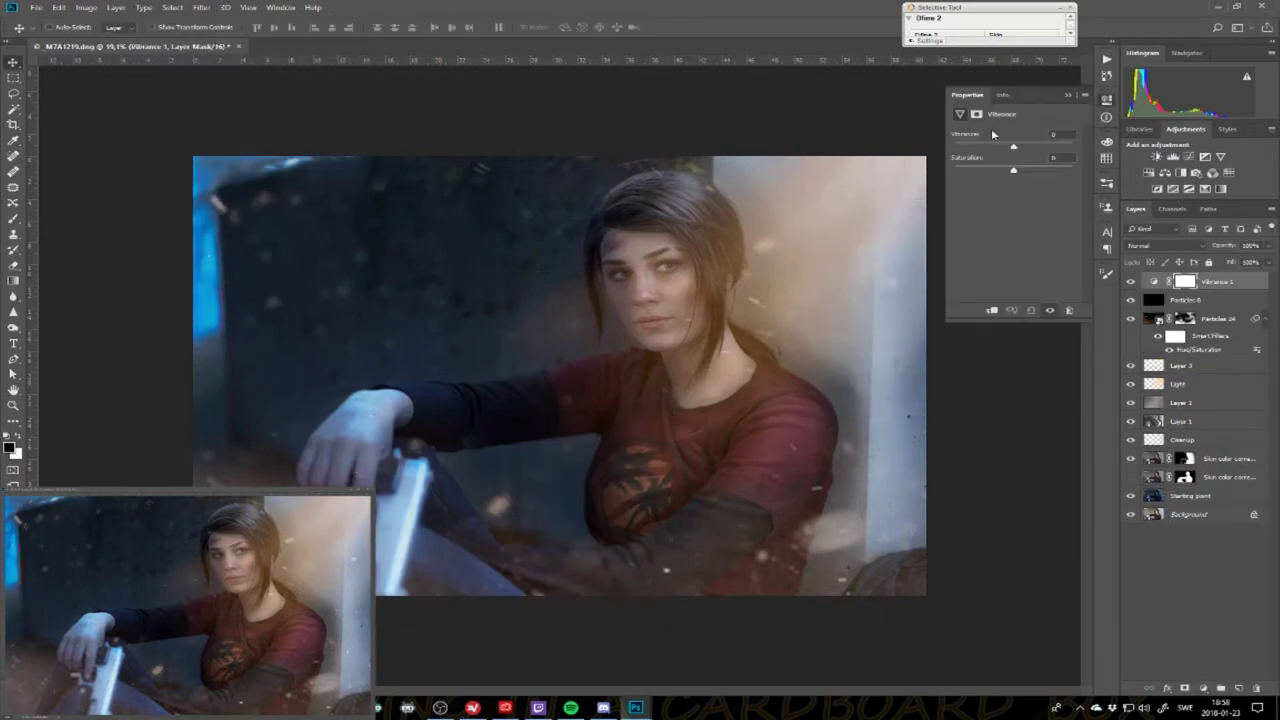
left_click(1203, 688)
left_click(1200, 592)
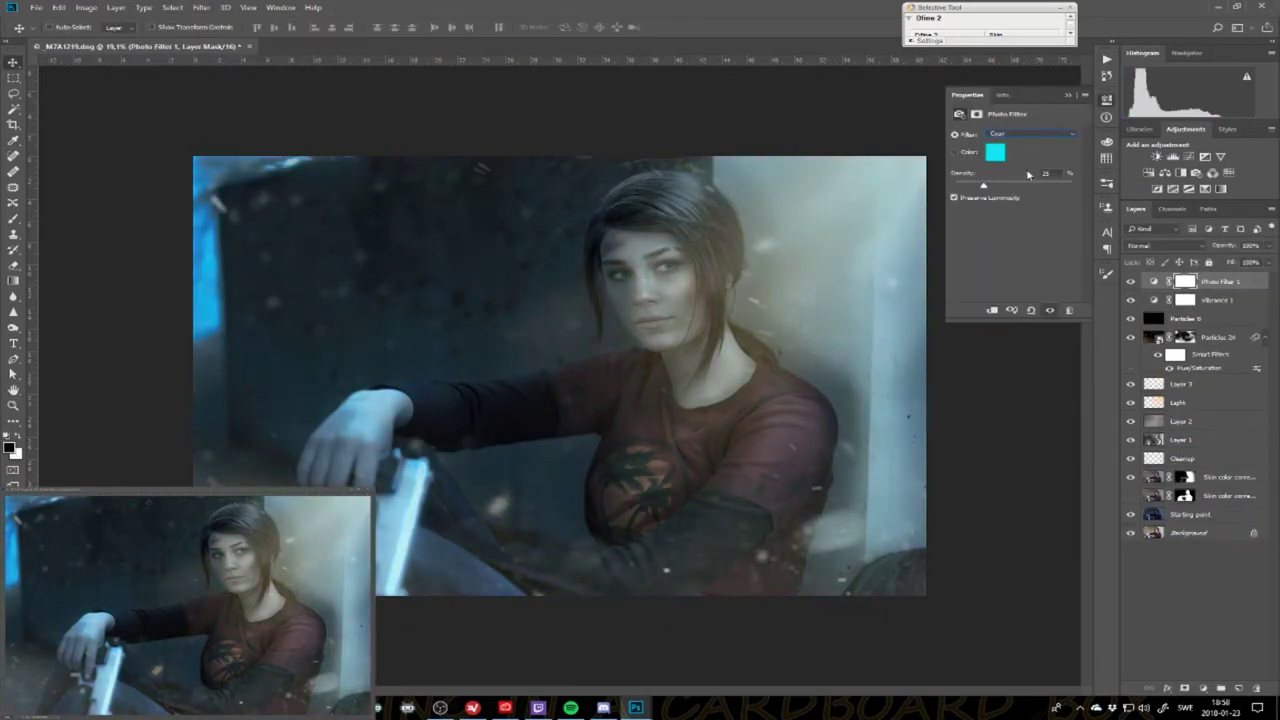
left_click(1106, 100)
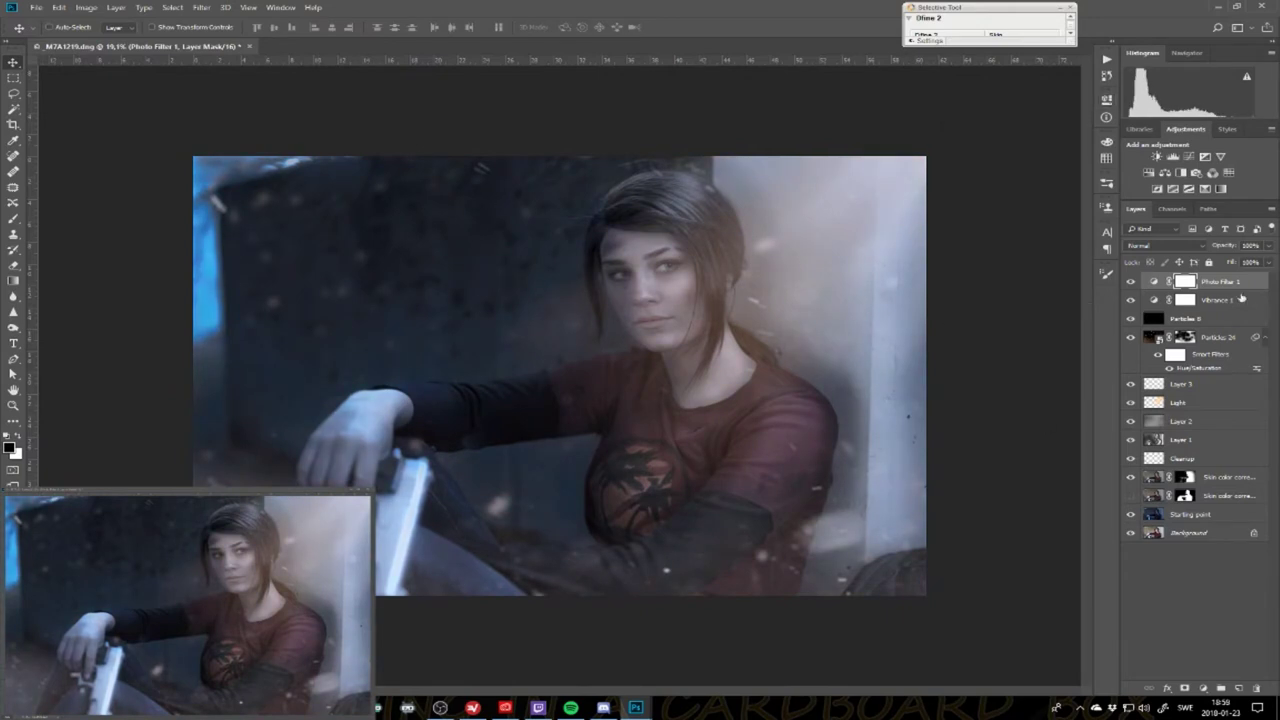
key("shift+F5")
key("Return")
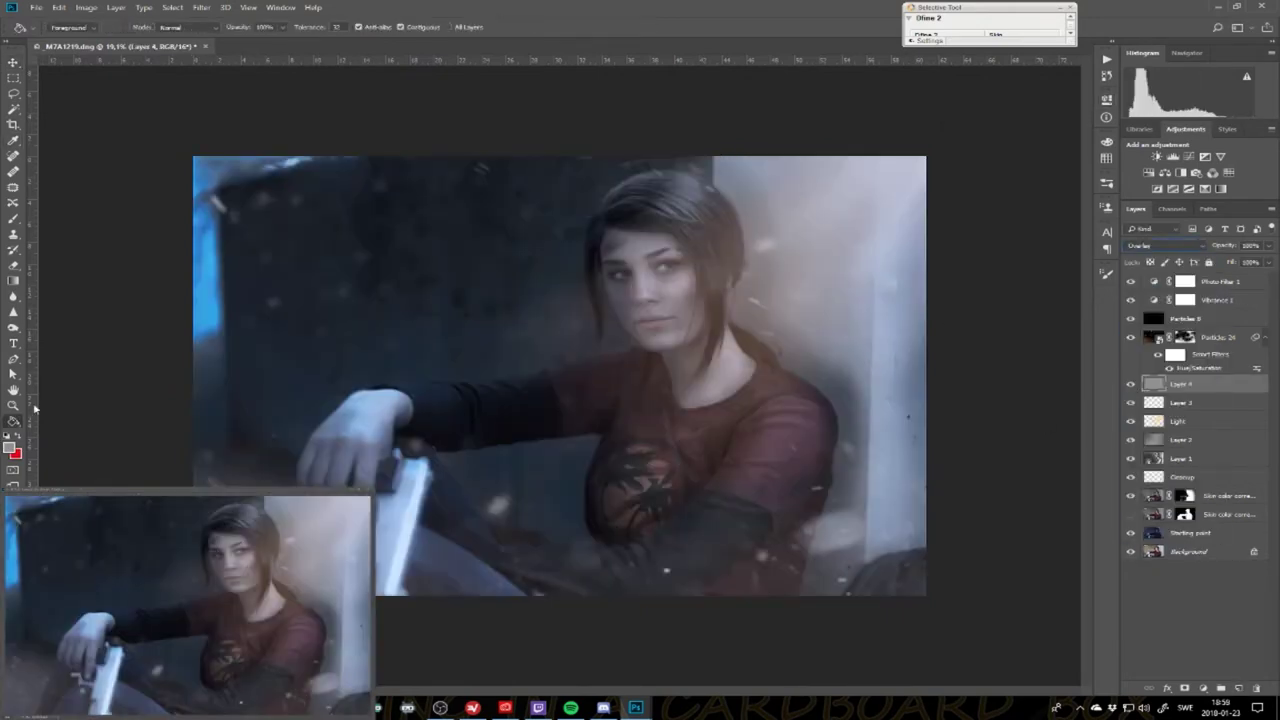
- Zoom in and dodge the right and left irises to brighten them
key("z")
key("o")
right_click(749, 367)
left_click_drag(830, 250, 860, 290)
left_click_drag(405, 335, 424, 366)
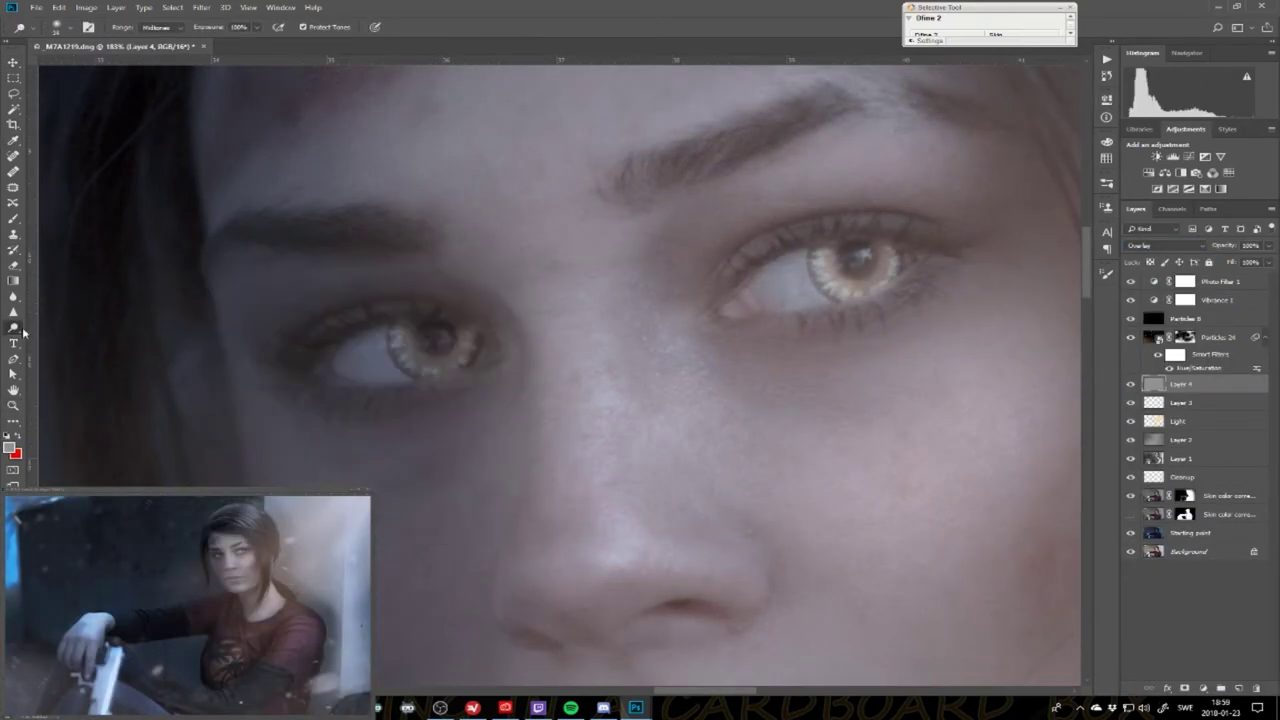
right_click(332, 368)
key("Escape")
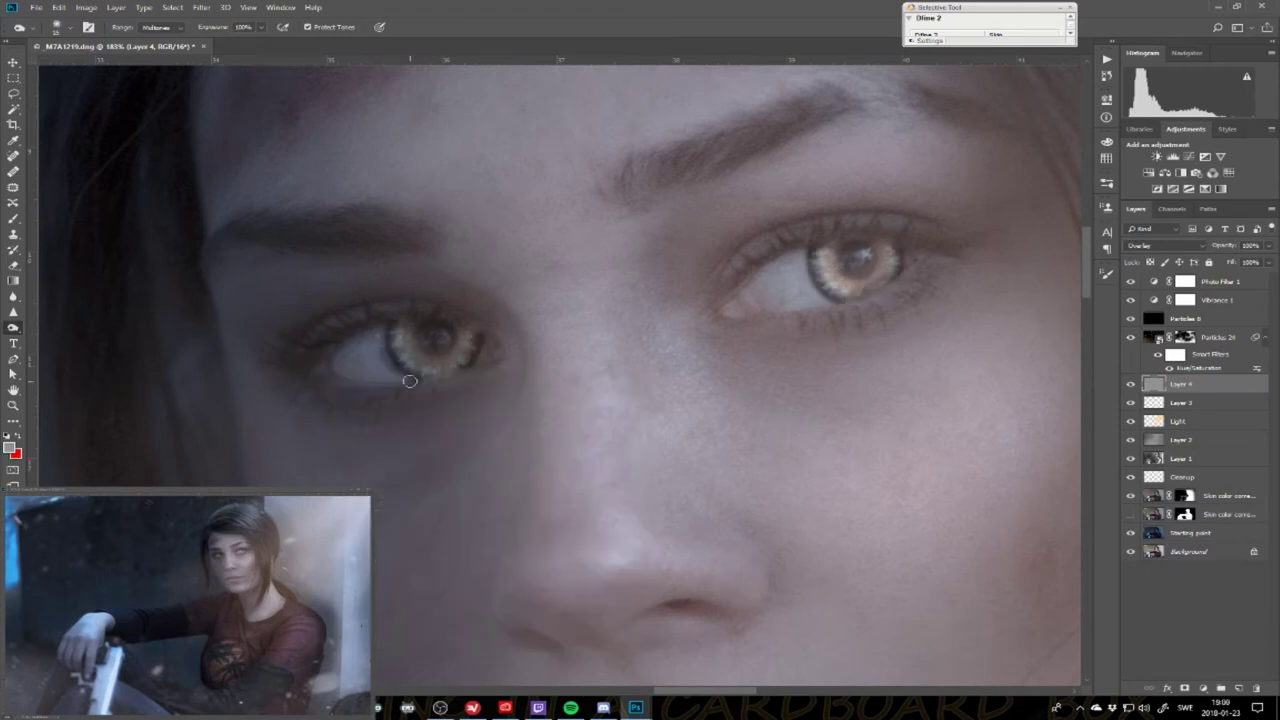
- Zoom in on the lips and burn the lip corner darker
left_click(13, 405)
key("ctrl+0")
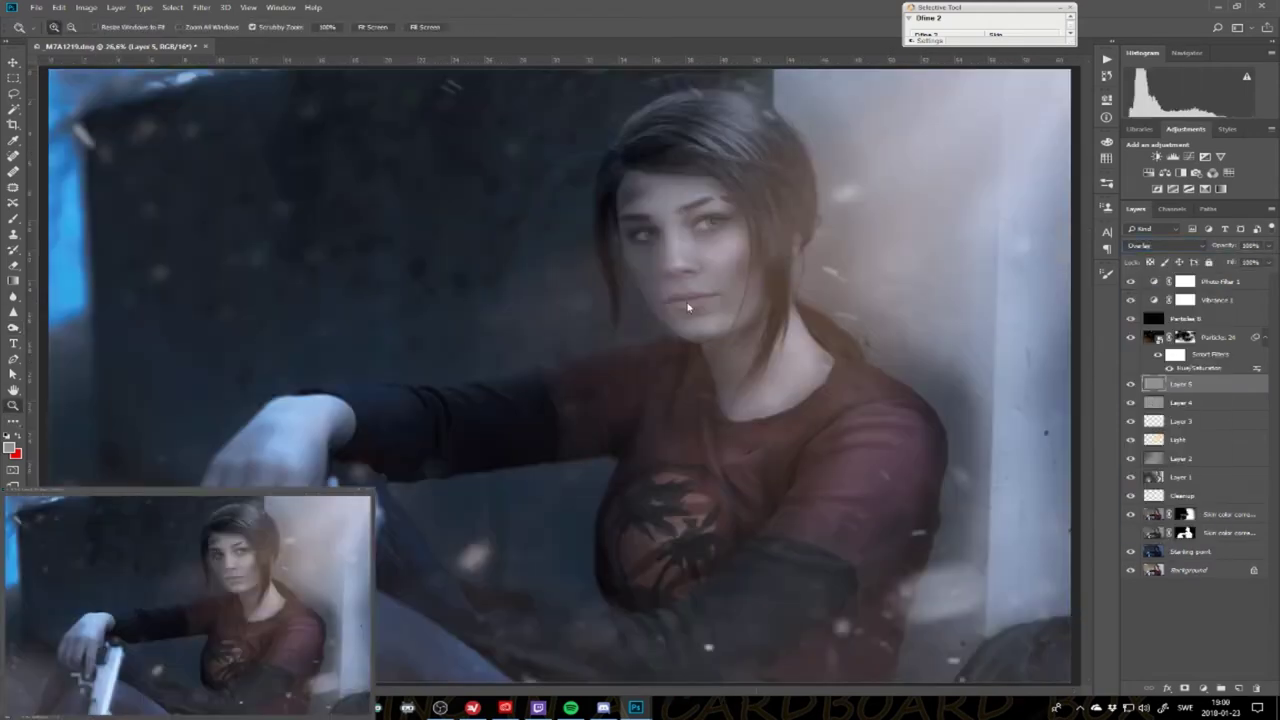
left_click_drag(680, 298, 740, 300)
key("o")
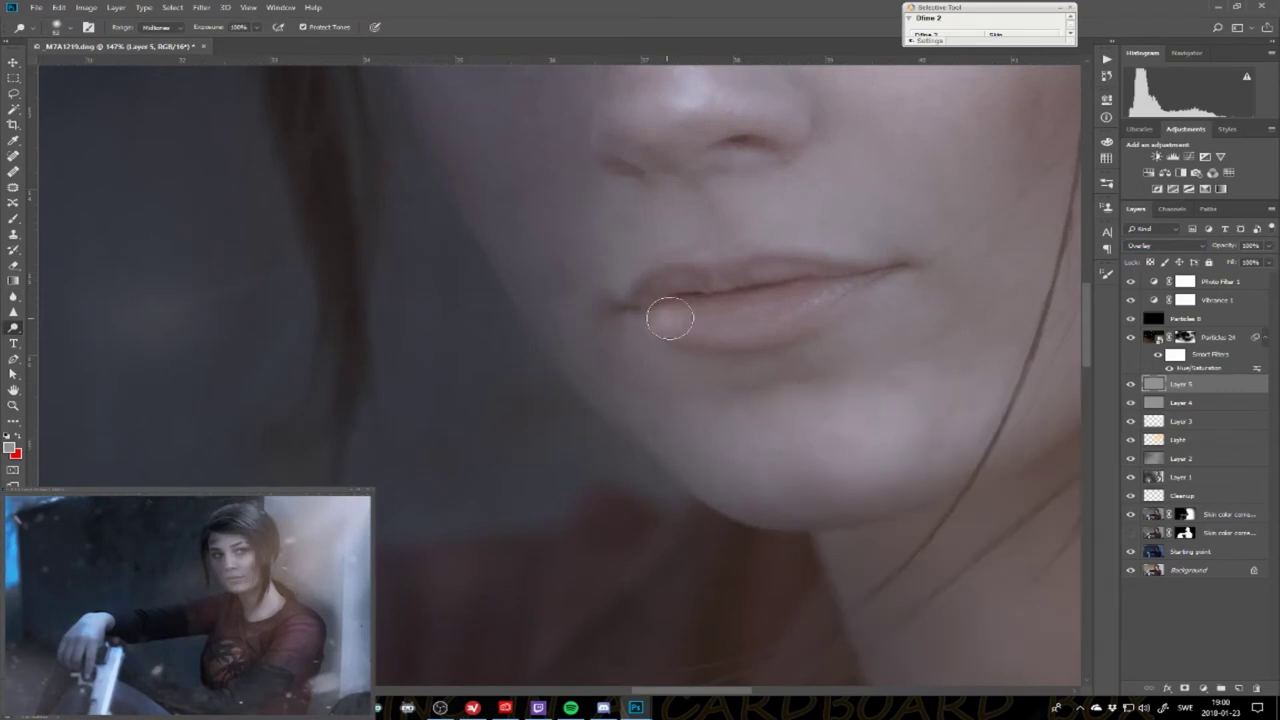
key("shift+o")
left_click_drag(900, 266, 816, 282)
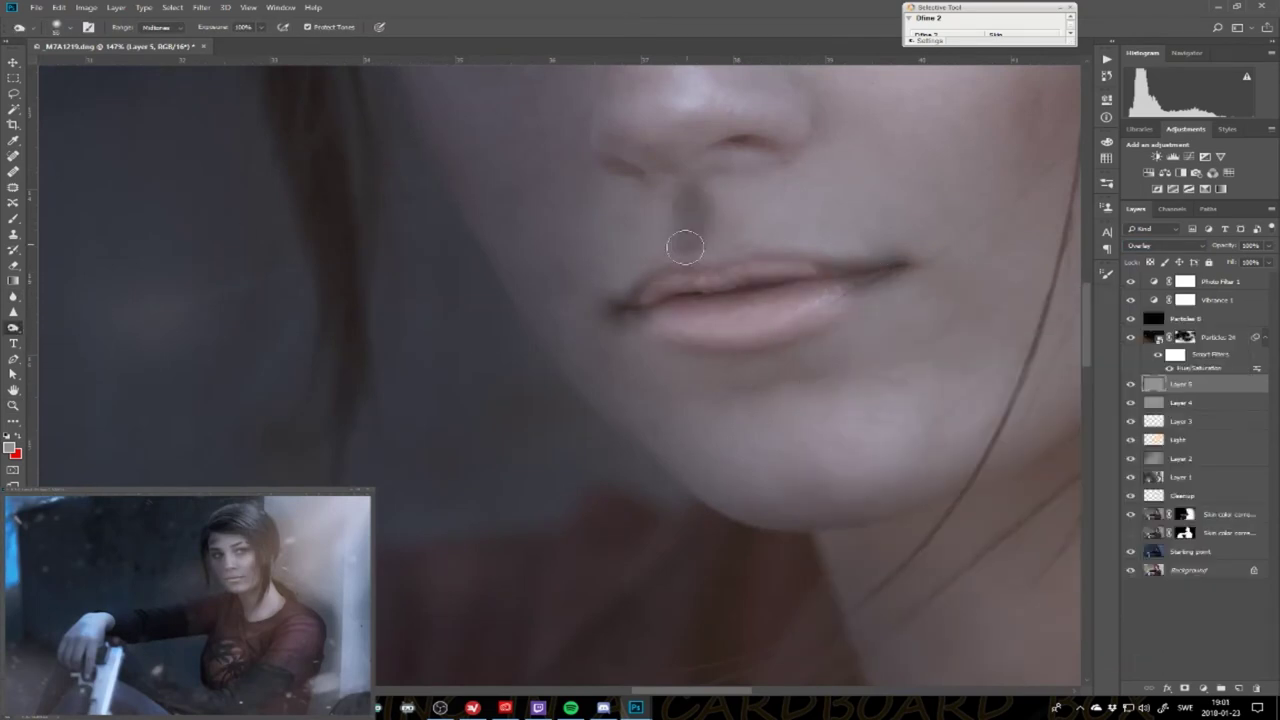
- Zoom out to the whole face and stamp a merged layer for sharpening
key("z")
right_click(306, 358)
left_click(330, 400)
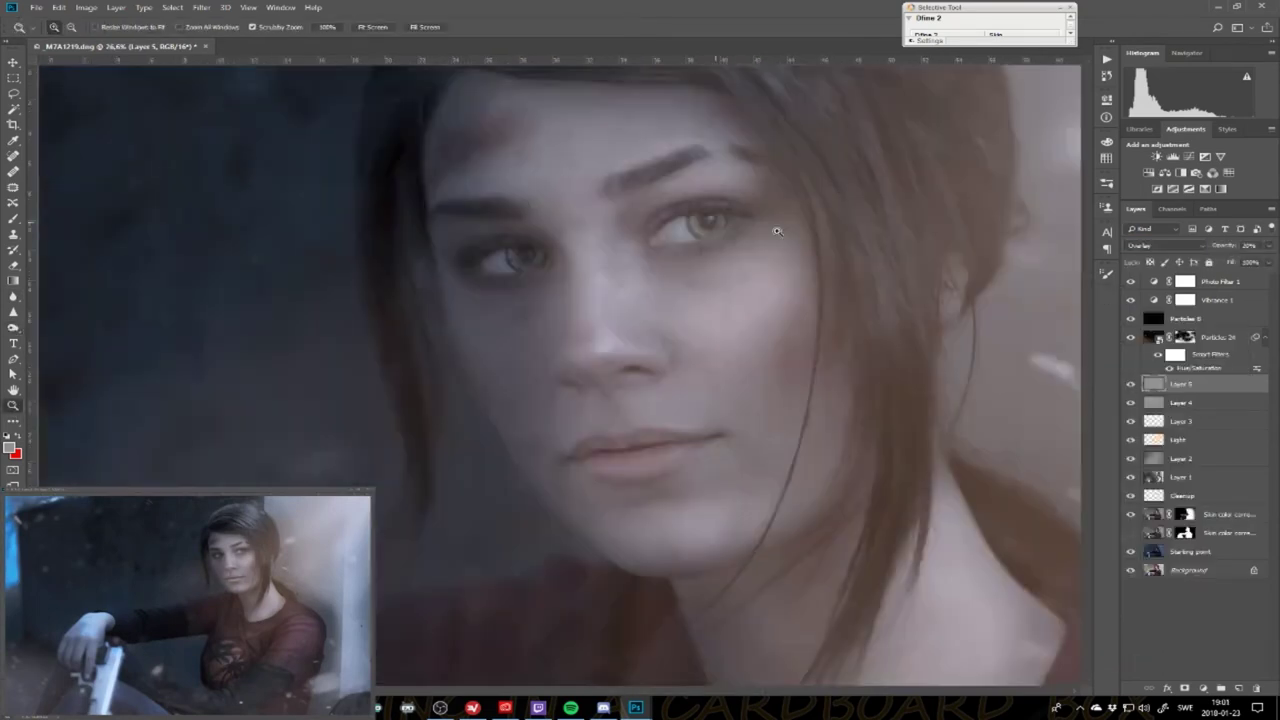
key("ctrl+alt+shift+e")
- Apply a High Pass filter and hide the sharpening behind a black mask
left_click(201, 7)
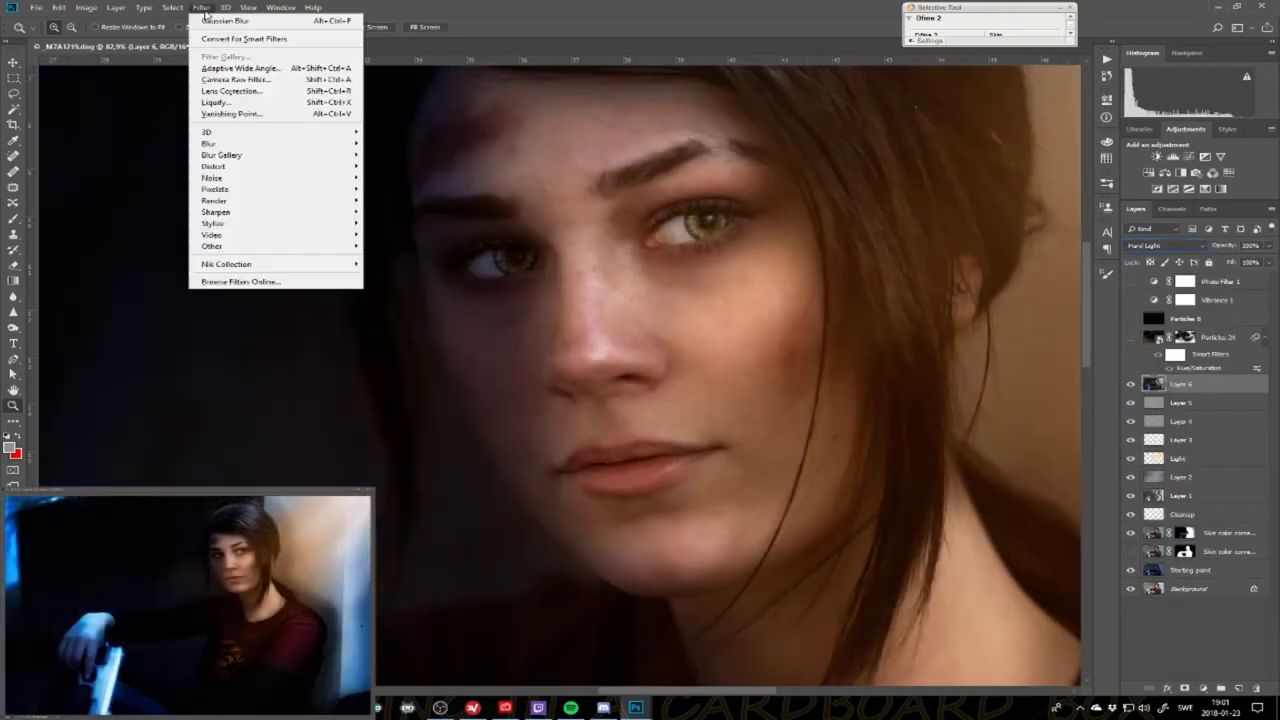
left_click(390, 245)
key("Return")
left_click(1183, 689, "alt")
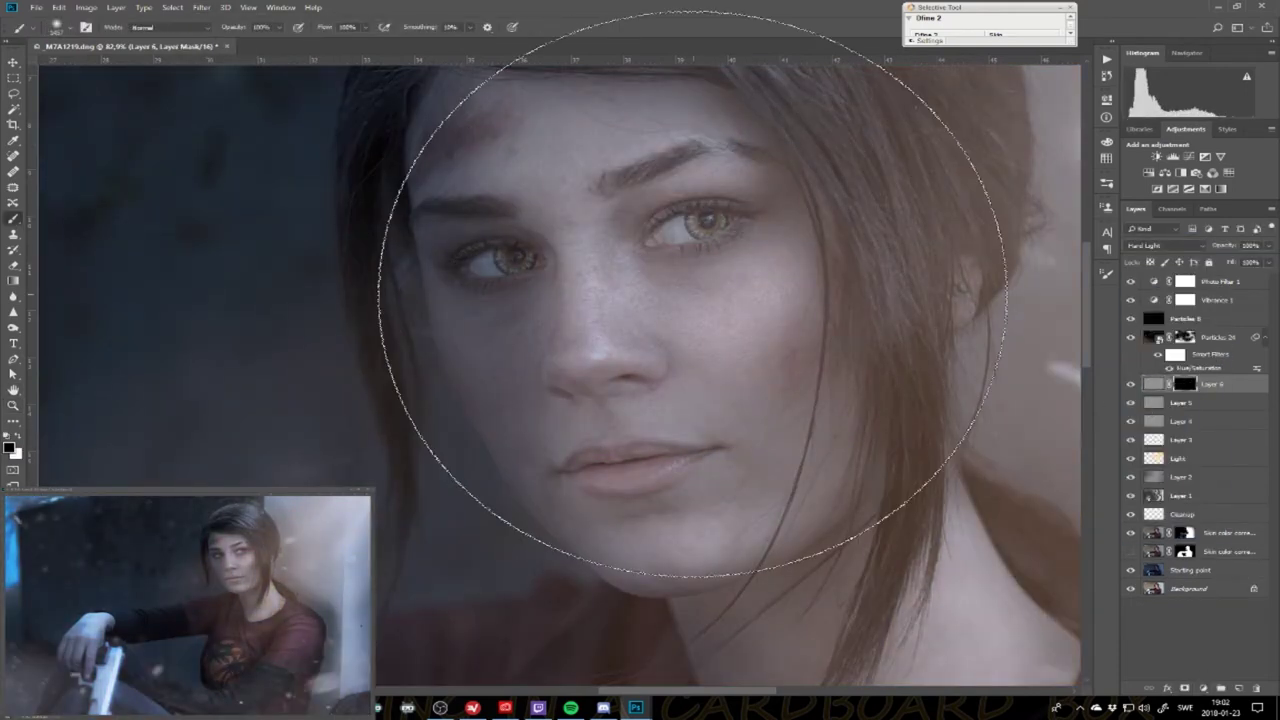
- Fit the image on screen, add a smoke layer and sample a light blue colour
key("z")
right_click(328, 348)
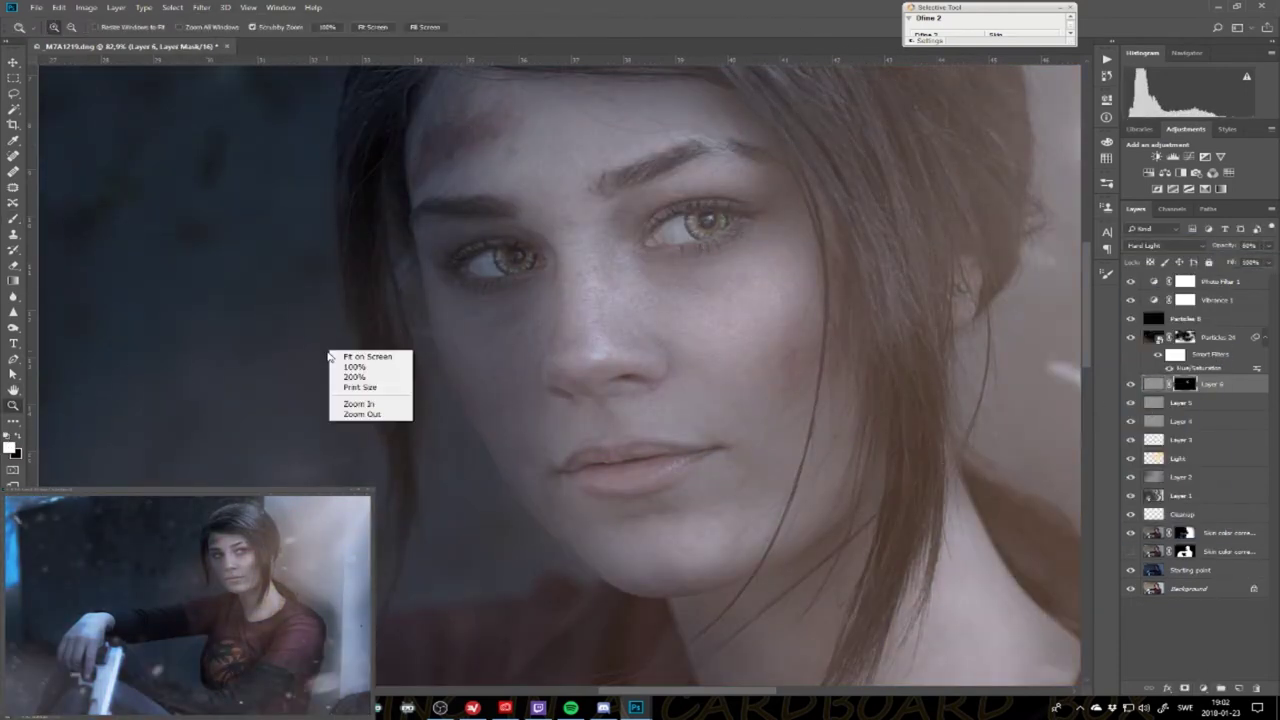
left_click(355, 354)
key("ctrl+alt+shift+n")
key("i")
left_click(10, 446)
left_click(563, 251)
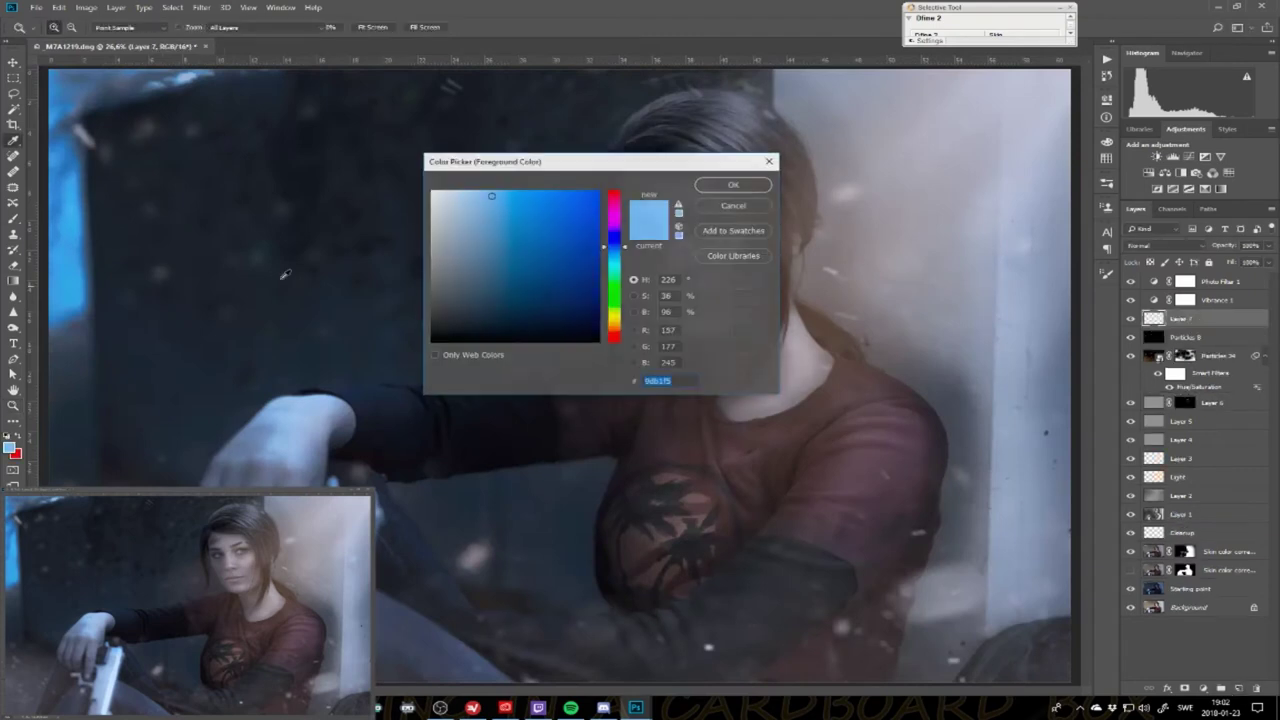
key("Return")
- Paint light-blue smoke on Layer 7 with a smoke brush and soften it with Gaussian Blur
key("b")
right_click(395, 252)
scroll(613, 440, "down", 5)
scroll(611, 445, "down", 5)
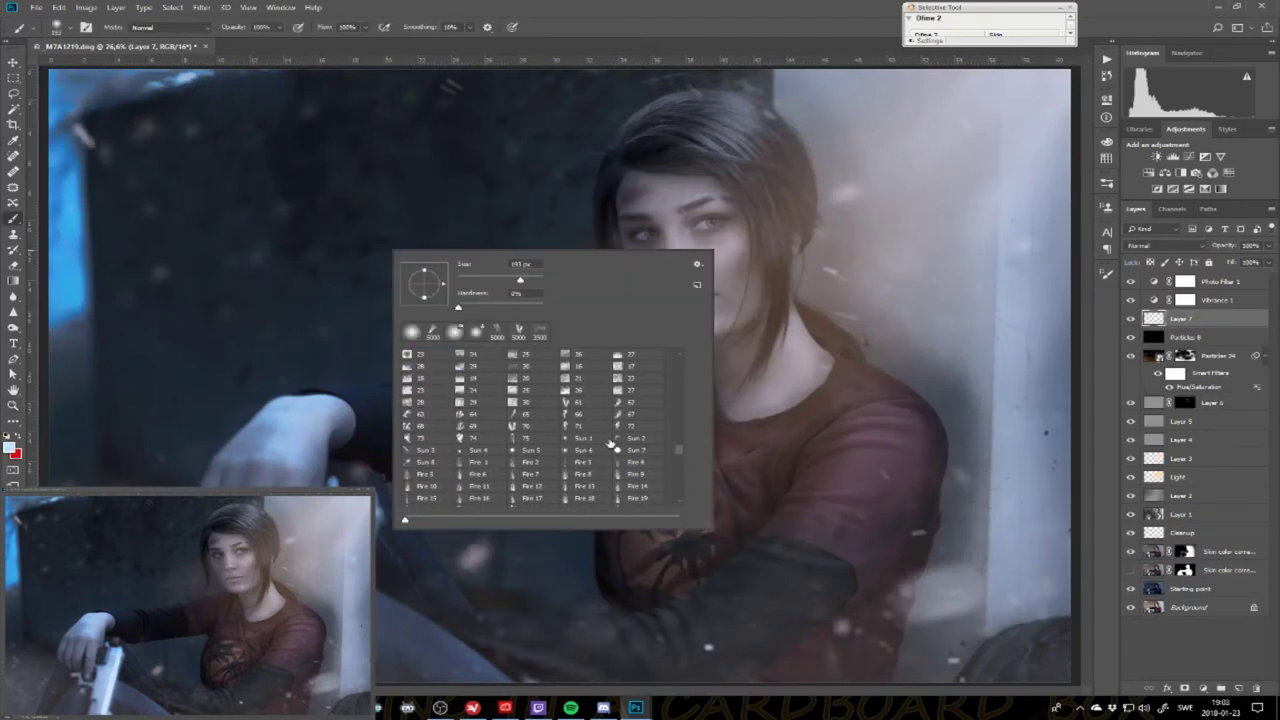
key("Return")
left_click(1000, 500)
key("ctrl+z")
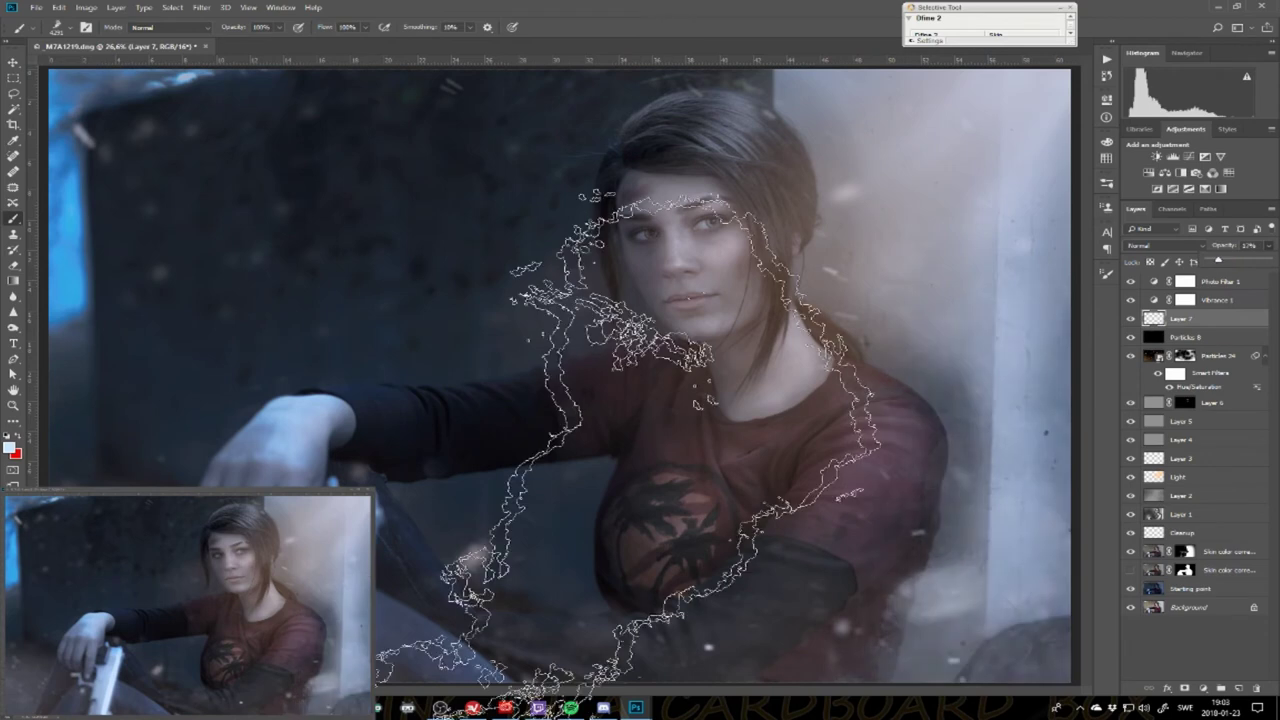
right_click(360, 346)
key("Escape")
key("ctrl+alt+f")
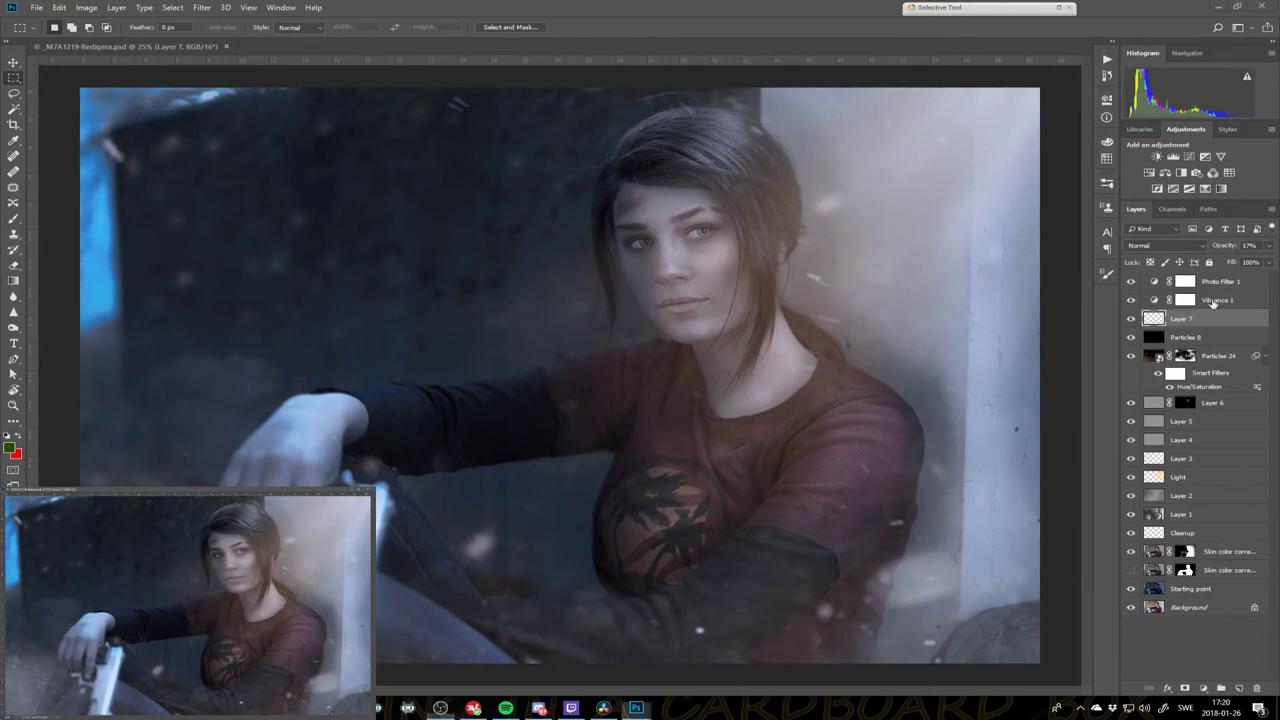
- Switch Photo Filter 1 to Warming Filter (85) and toggle the original-only view to compare
left_click(1155, 281)
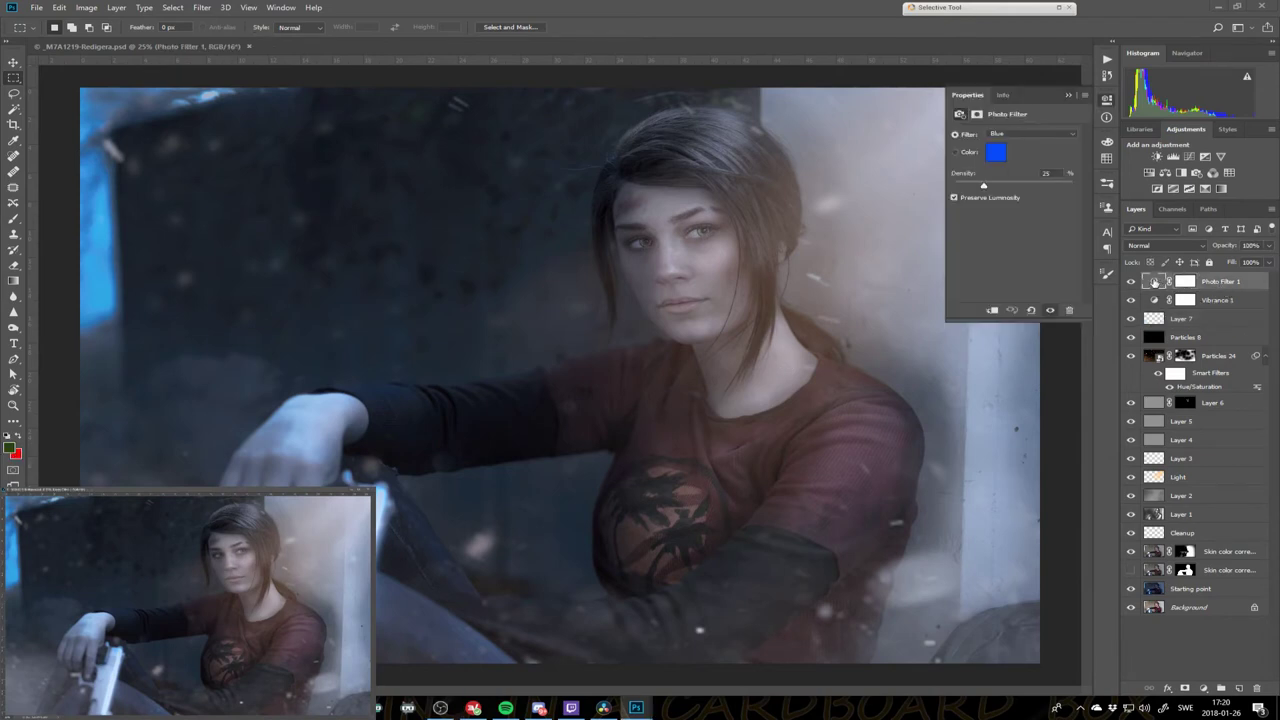
left_click(1025, 134)
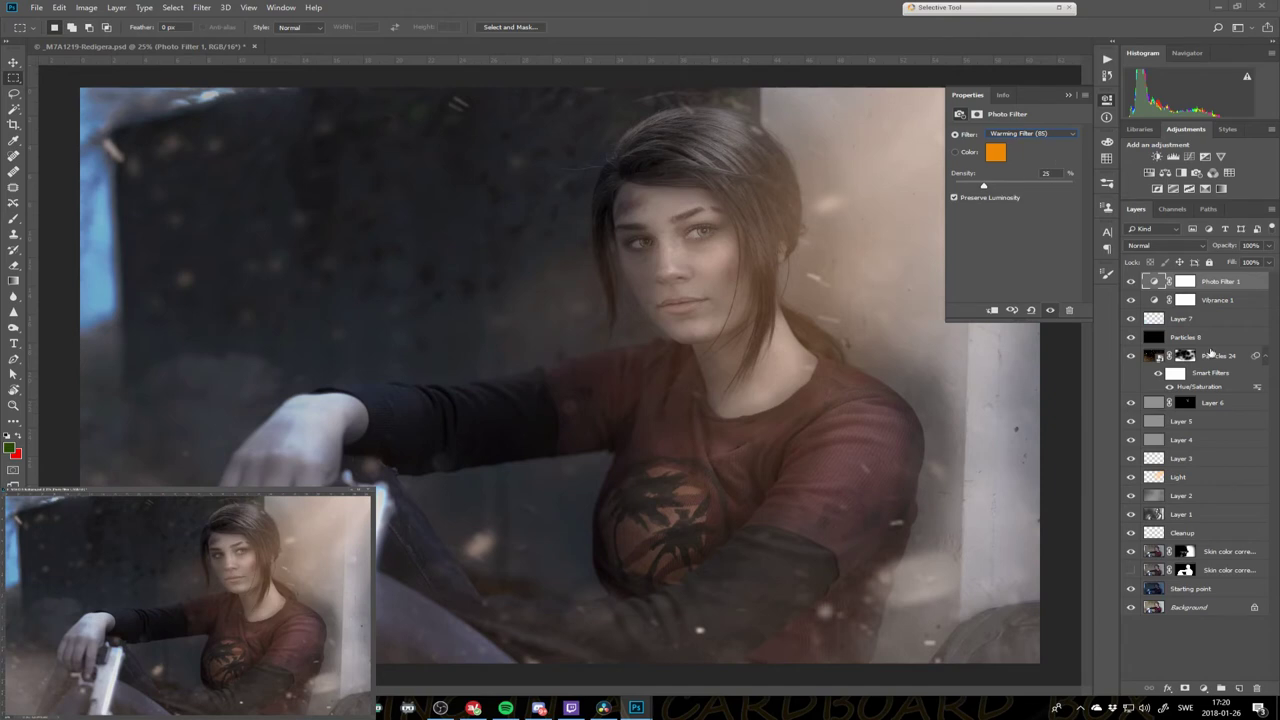
left_click(1131, 607, "alt")
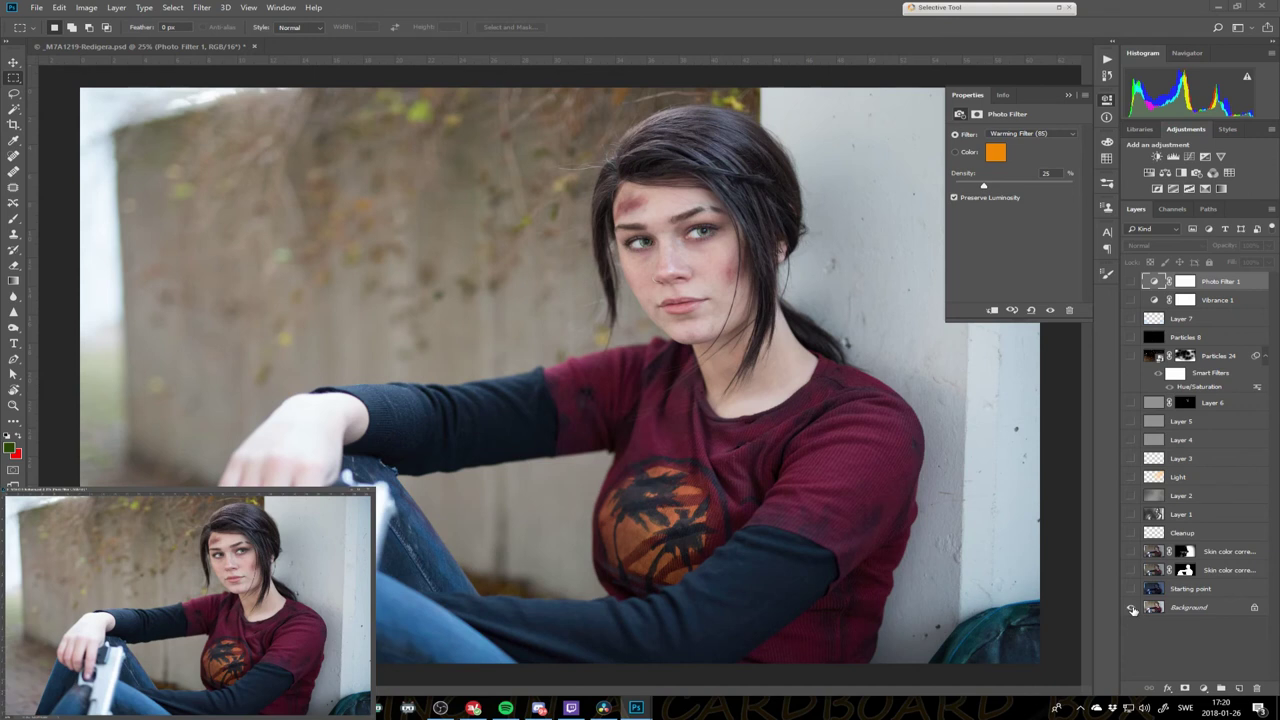
left_click(1131, 607, "alt")
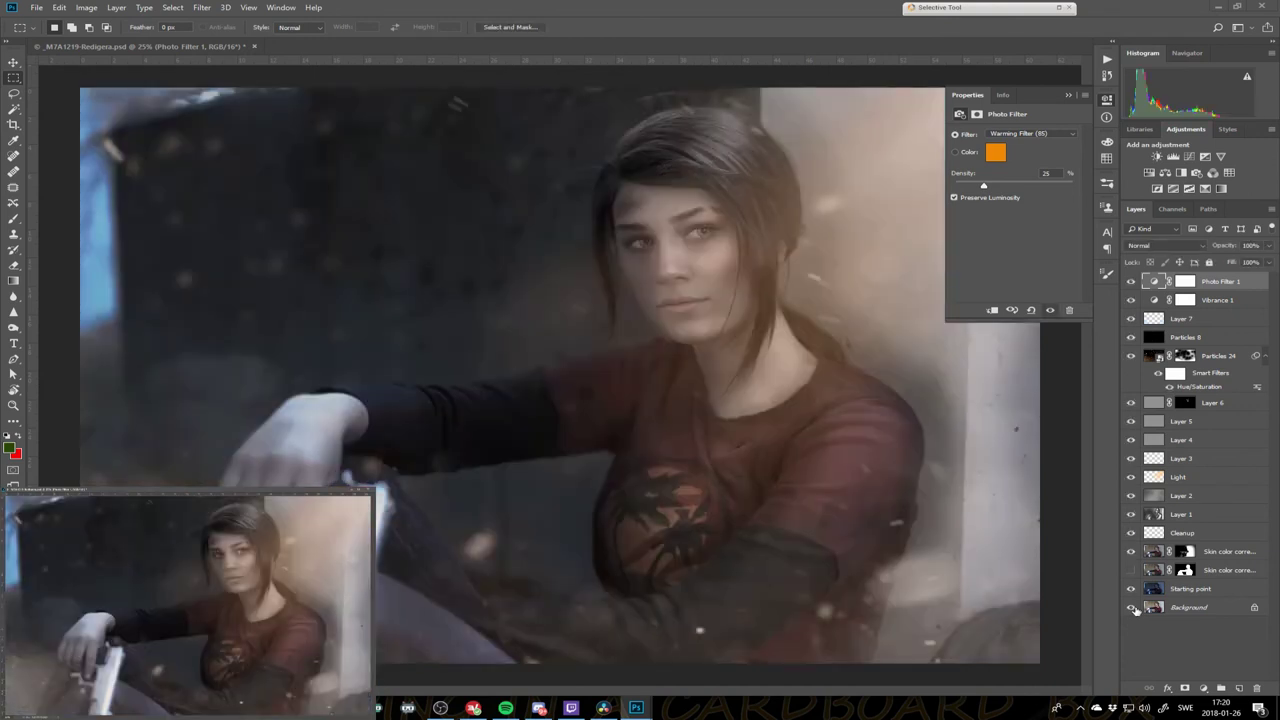